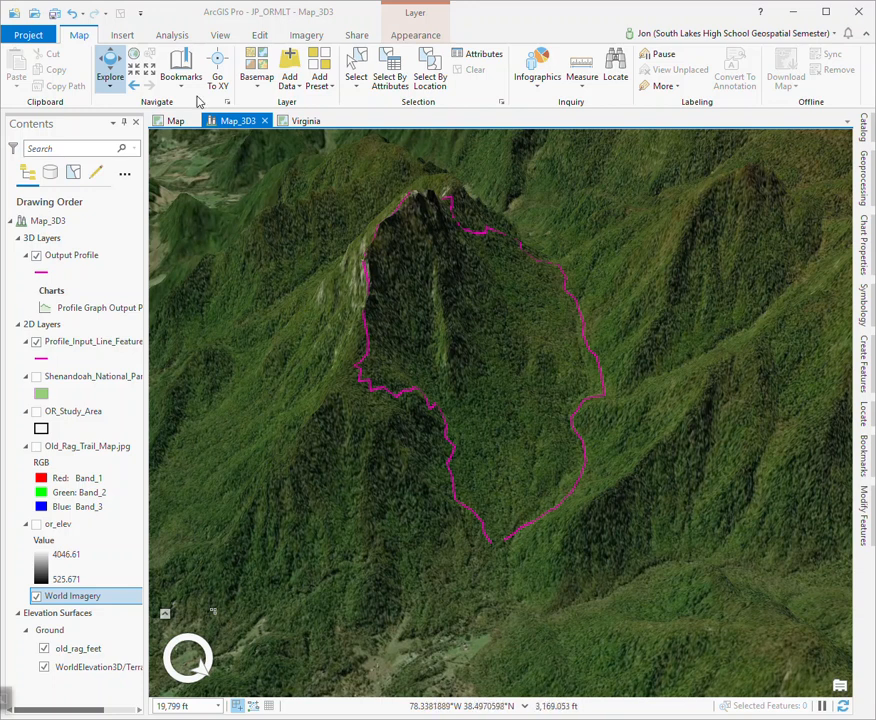
# Step: Create a new ANSI landscape Letter (8.5" × 11") layout
pyautogui.click(124, 37)
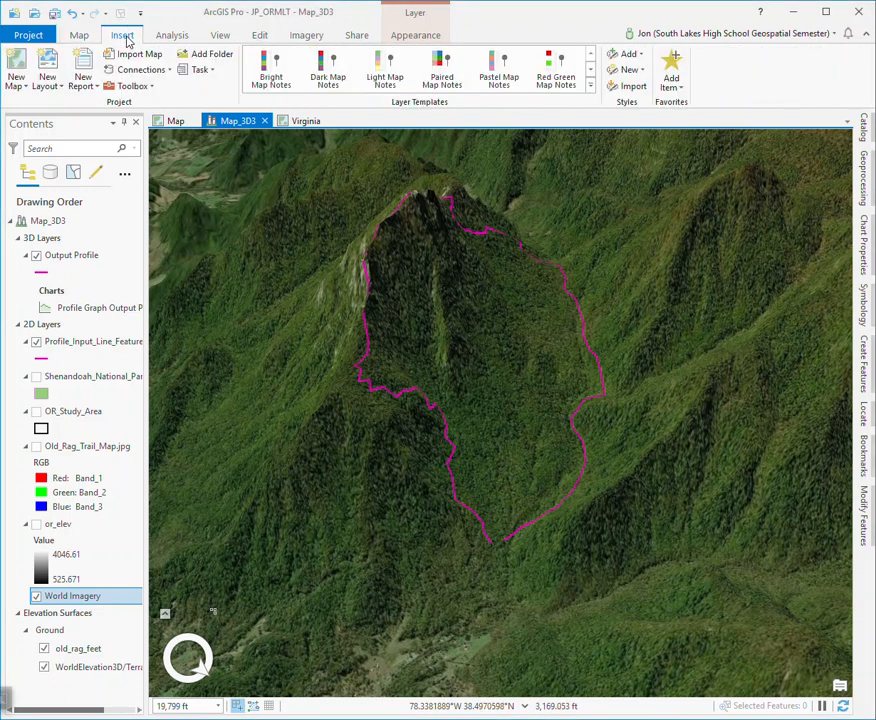
pyautogui.click(55, 84)
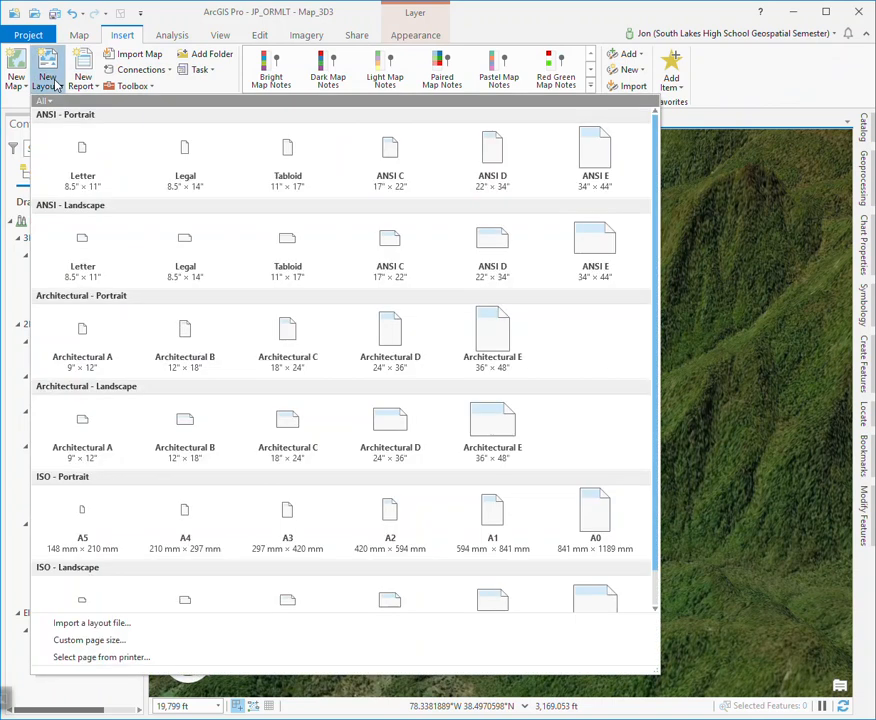
pyautogui.click(94, 253)
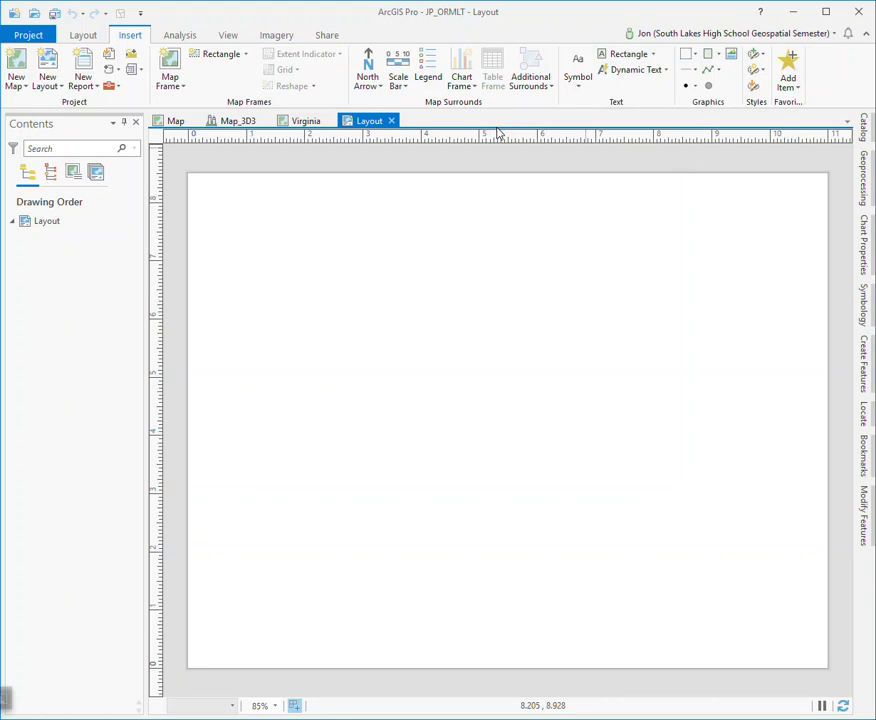
pyautogui.click(730, 56)
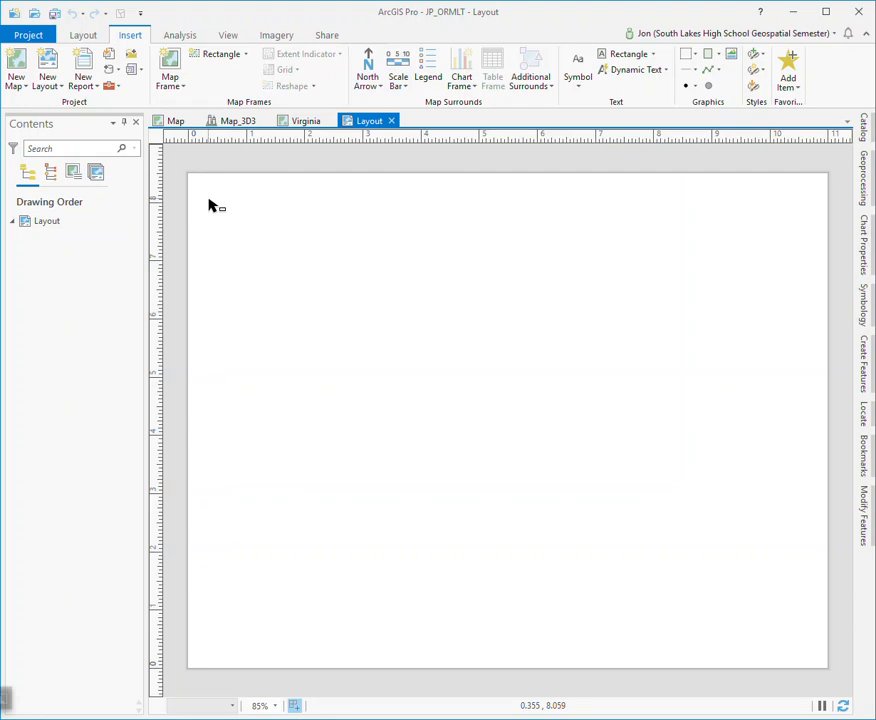
# Step: Insert a map frame of the Map_3D3 19,799 ft view, about 6 by 3.5 inches, in the page's upper-right area
pyautogui.click(182, 89)
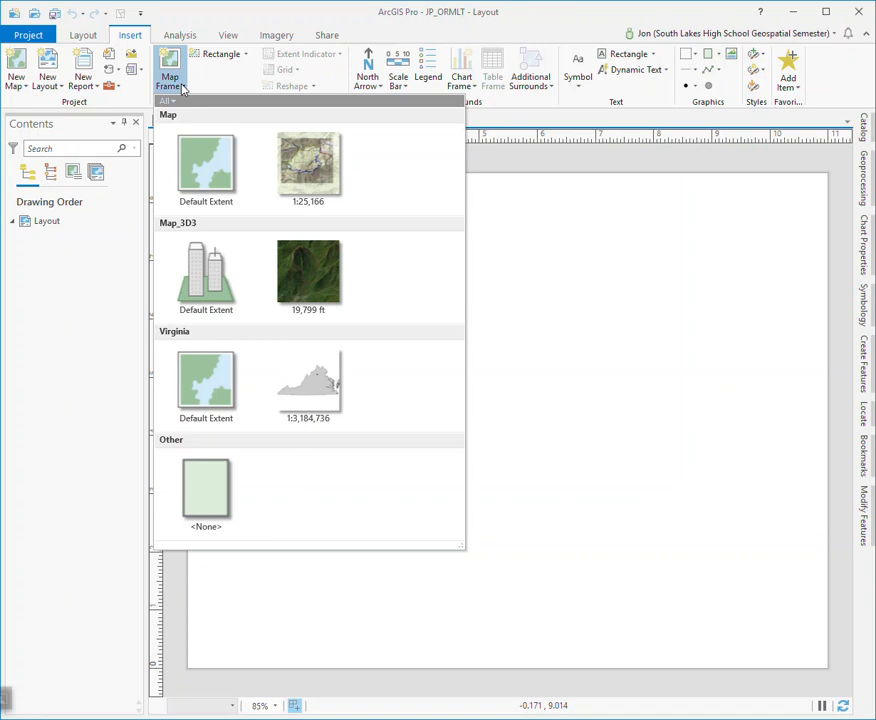
pyautogui.click(182, 89)
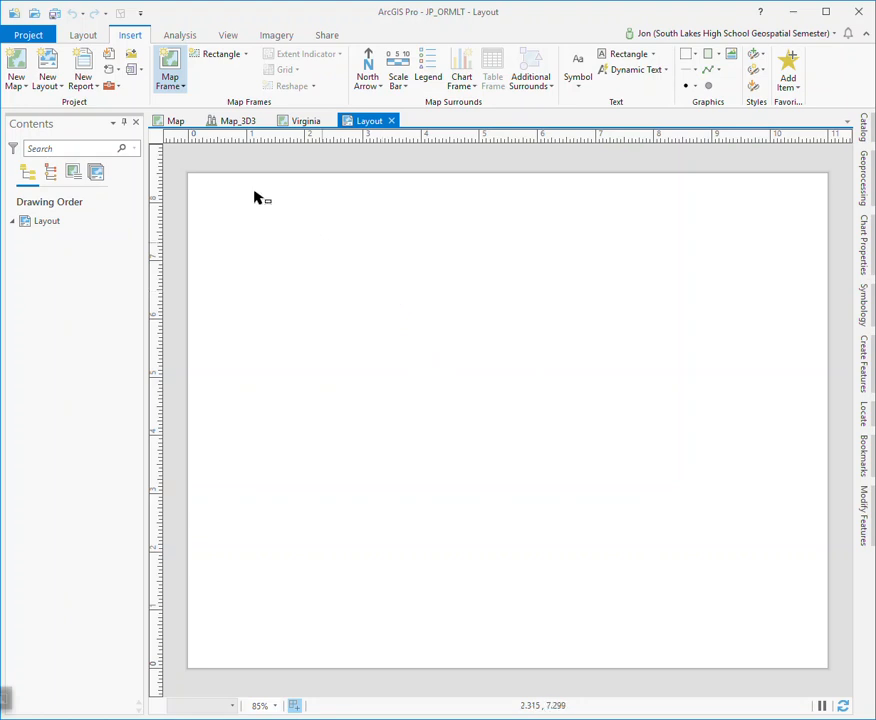
pyautogui.click(180, 89)
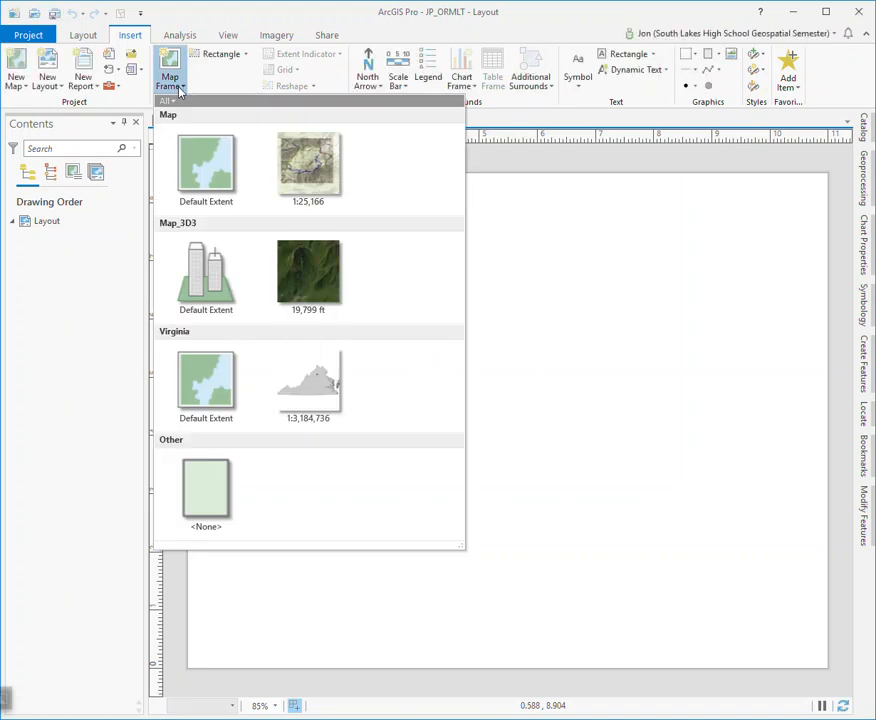
pyautogui.click(311, 276)
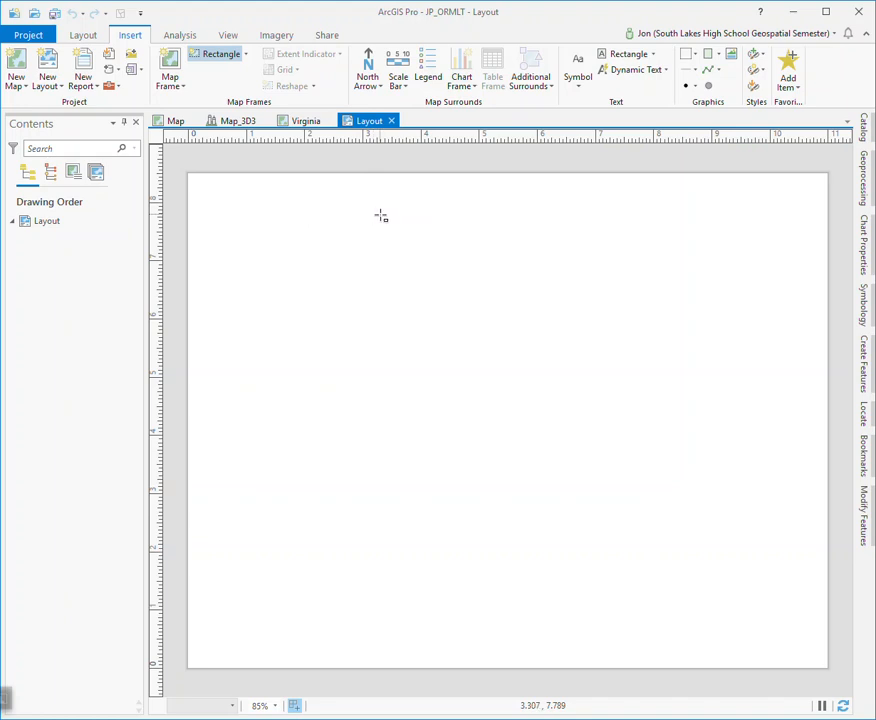
pyautogui.moveTo(380, 215); pyautogui.dragTo(735, 424)
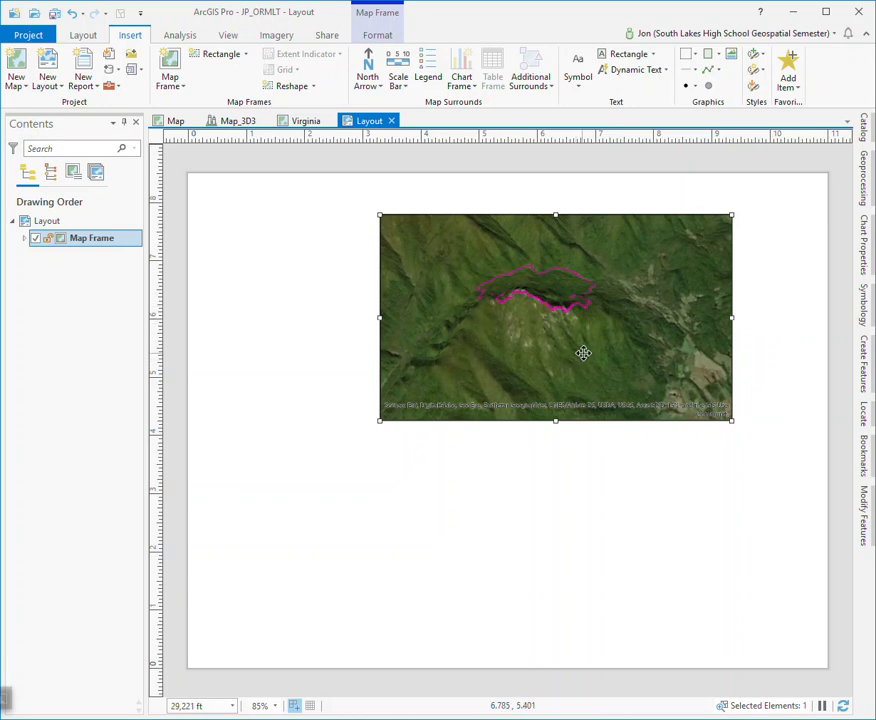
pyautogui.moveTo(550, 352); pyautogui.dragTo(585, 356)
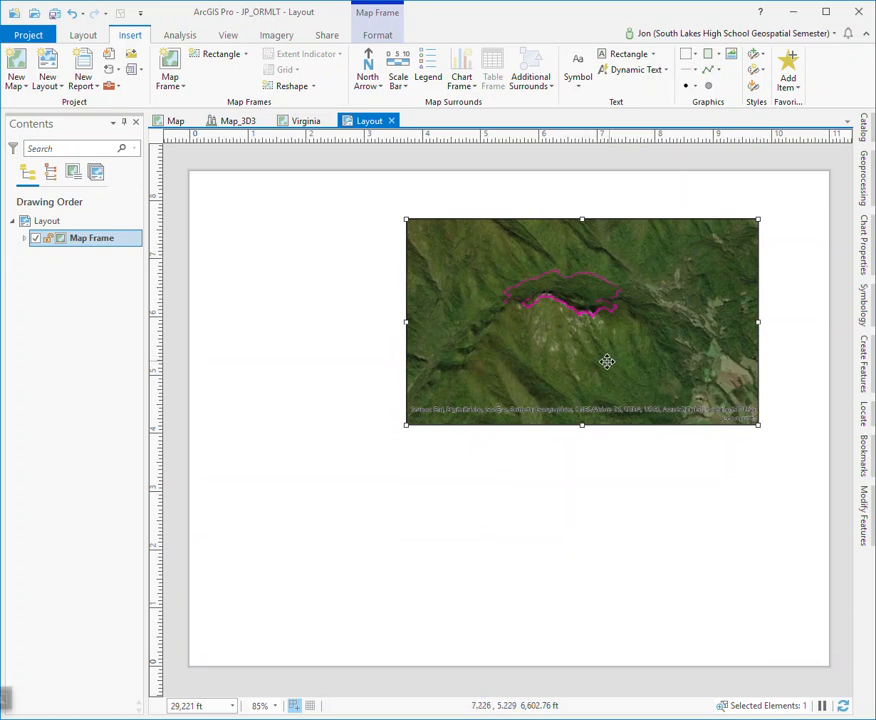
# Step: Activate the 3D map frame and rotate its scene so the trail loop opens up and is seen lengthwise, as in Map_3D3
pyautogui.click(238, 121)
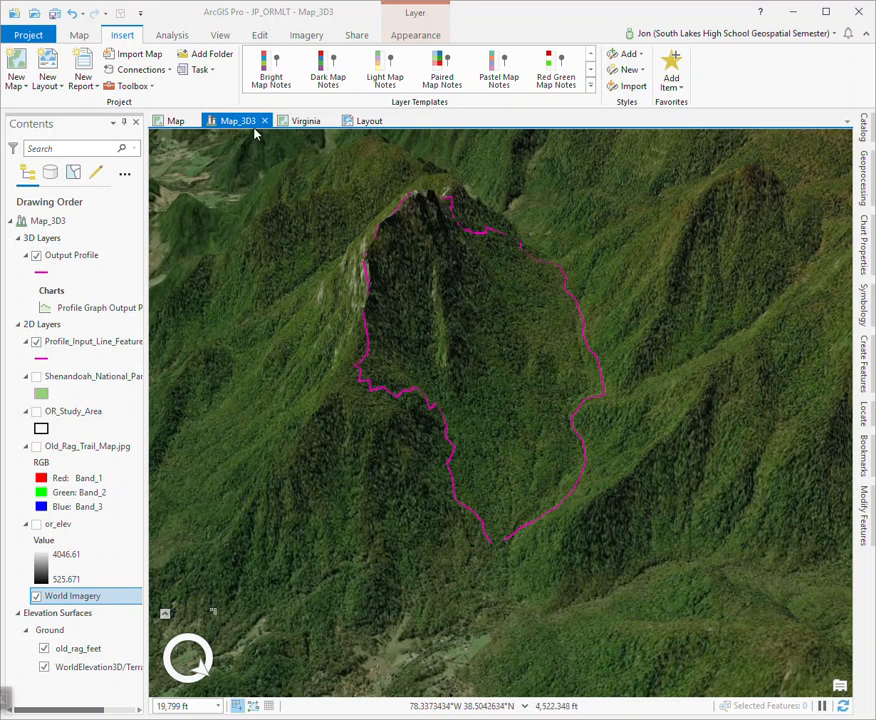
pyautogui.click(367, 122)
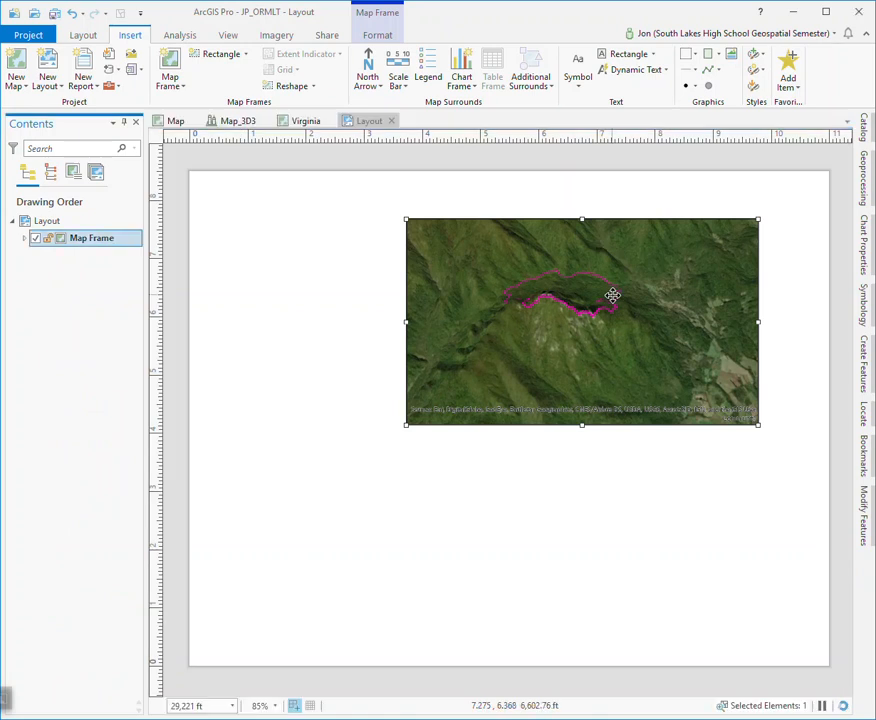
pyautogui.rightClick(645, 327)
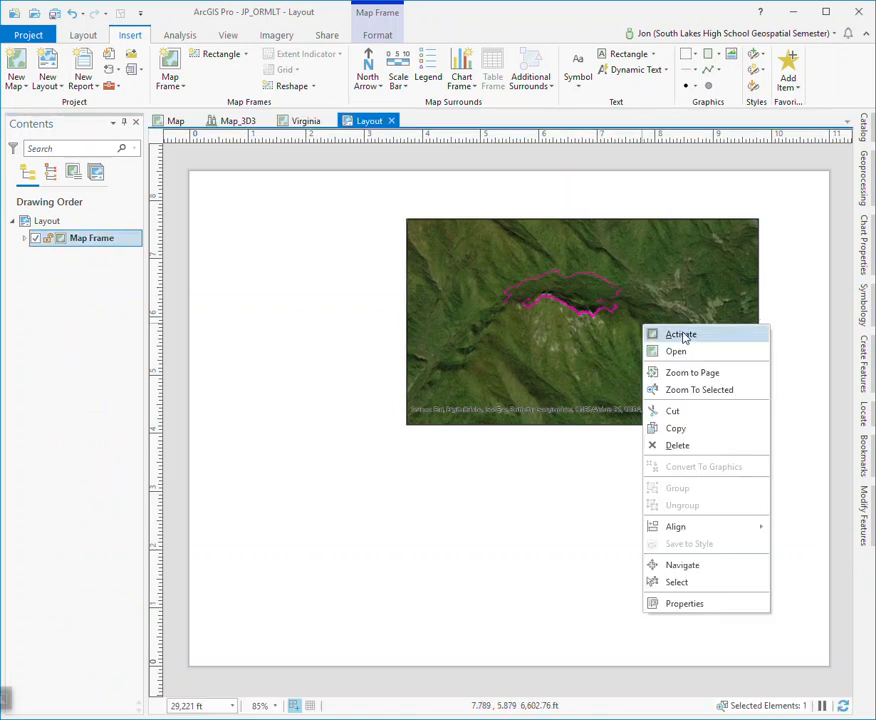
pyautogui.click(660, 337)
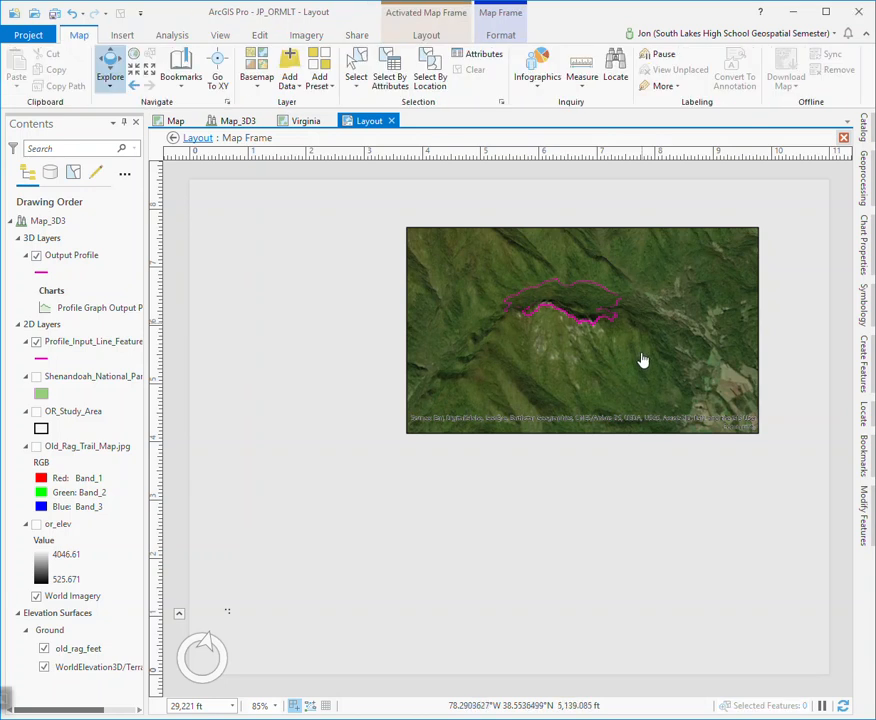
pyautogui.moveTo(566, 377); pyautogui.dragTo(518, 361)
pyautogui.moveTo(657, 351); pyautogui.dragTo(541, 394)
pyautogui.moveTo(626, 355); pyautogui.dragTo(655, 344)
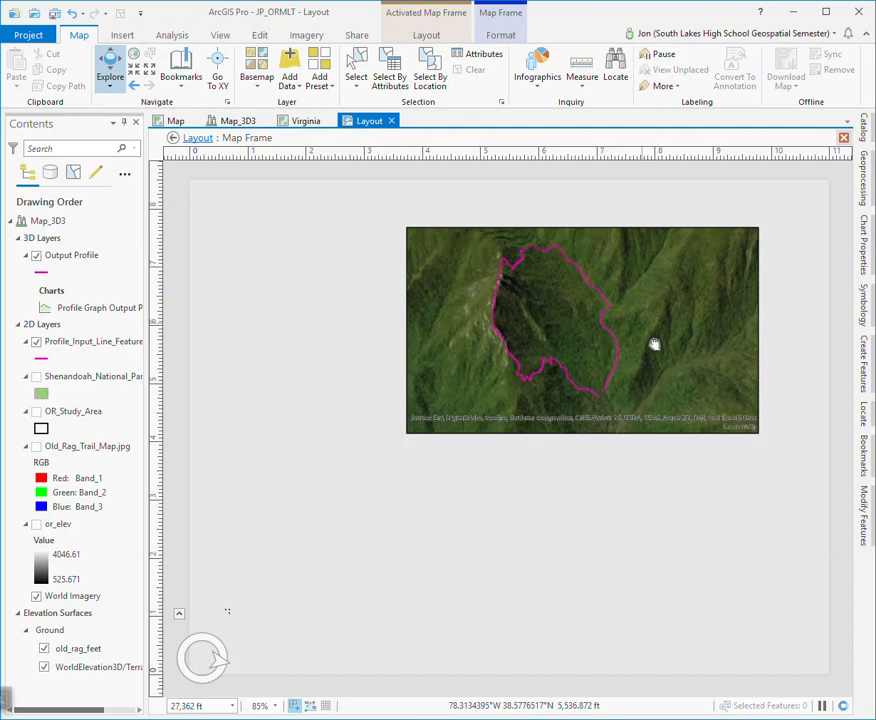
# Step: Frame the whole trail loop with the peak at its upper end at 18,486 ft, and close the map frame's activation
pyautogui.moveTo(481, 306); pyautogui.dragTo(510, 314)
pyautogui.moveTo(540, 362); pyautogui.dragTo(578, 318)
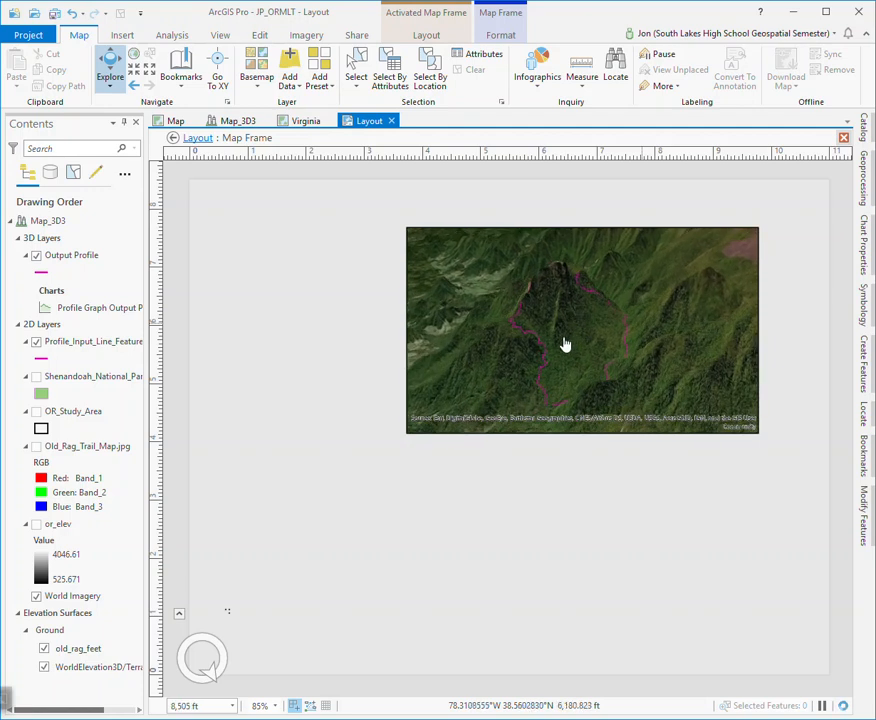
pyautogui.moveTo(573, 395); pyautogui.dragTo(598, 410)
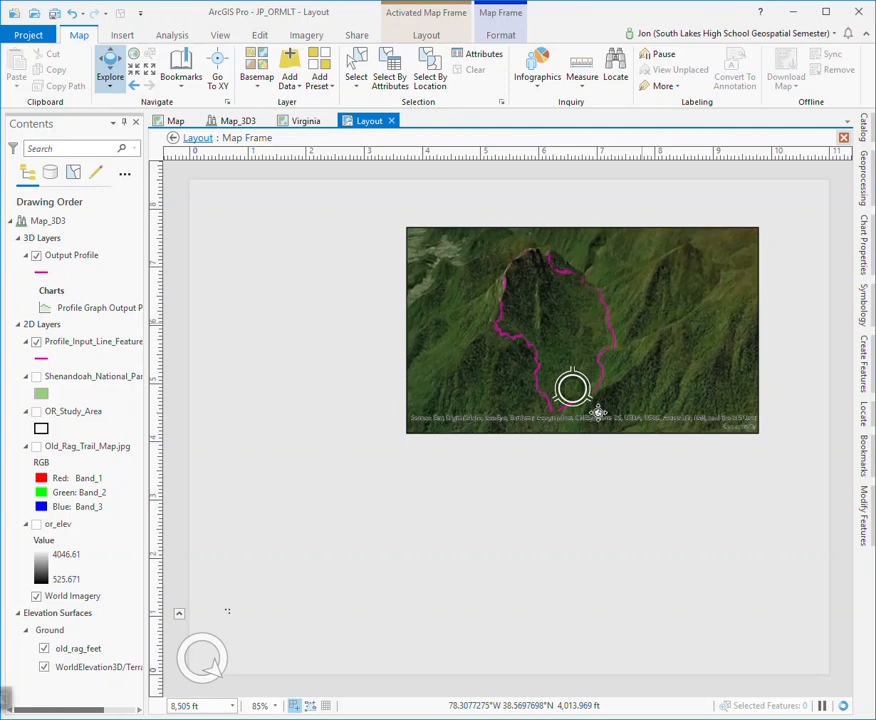
pyautogui.moveTo(590, 347); pyautogui.dragTo(612, 340)
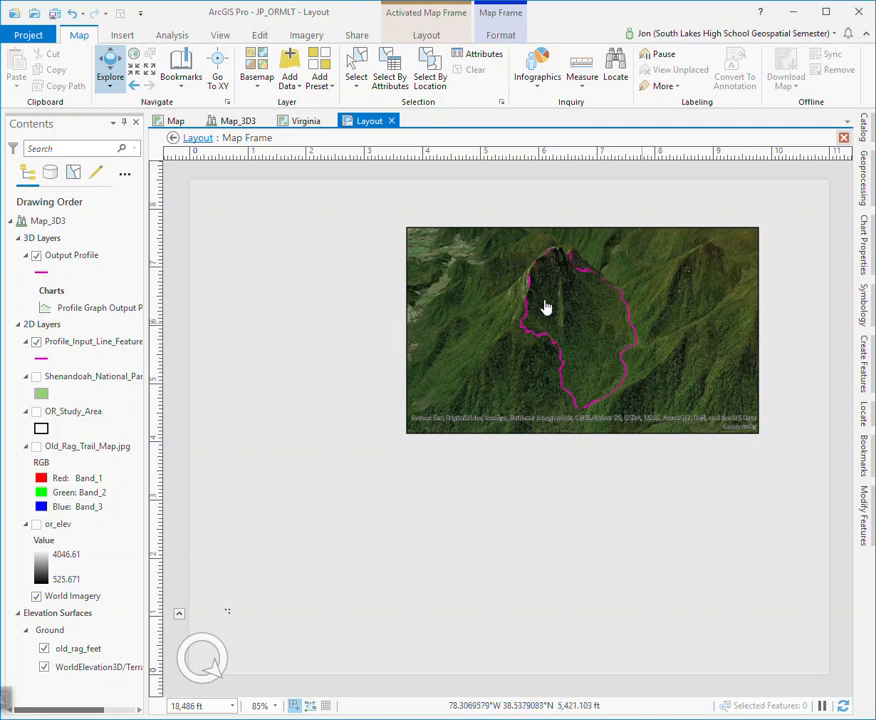
pyautogui.rightClick(669, 296)
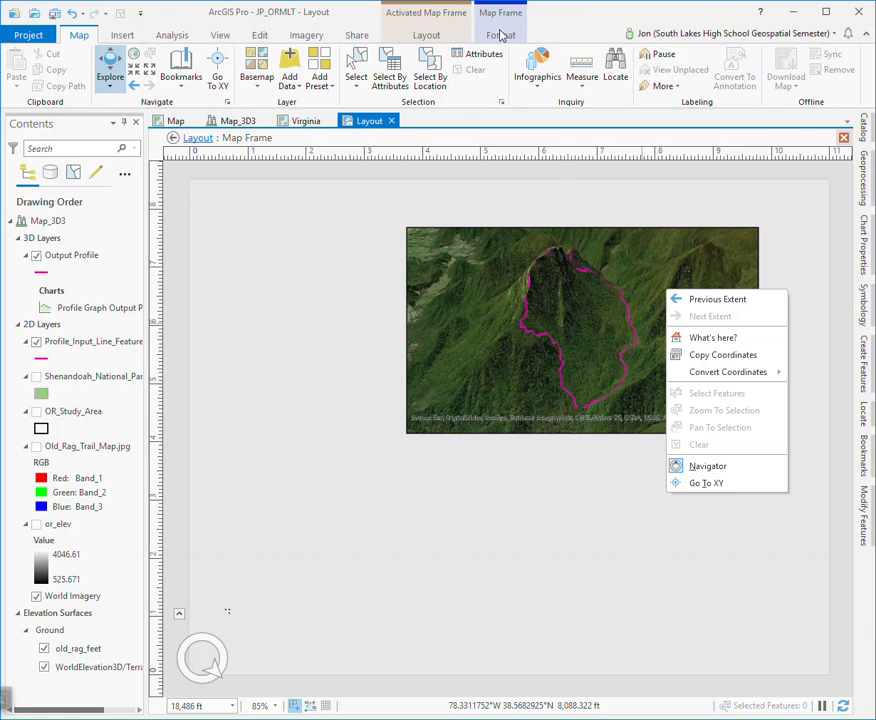
pyautogui.click(441, 32)
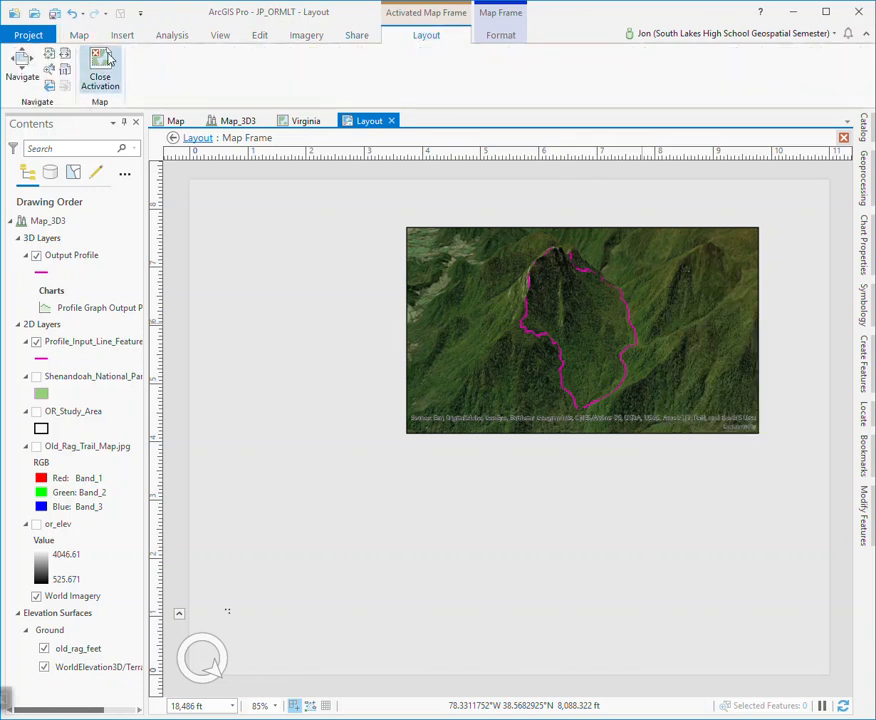
pyautogui.click(103, 66)
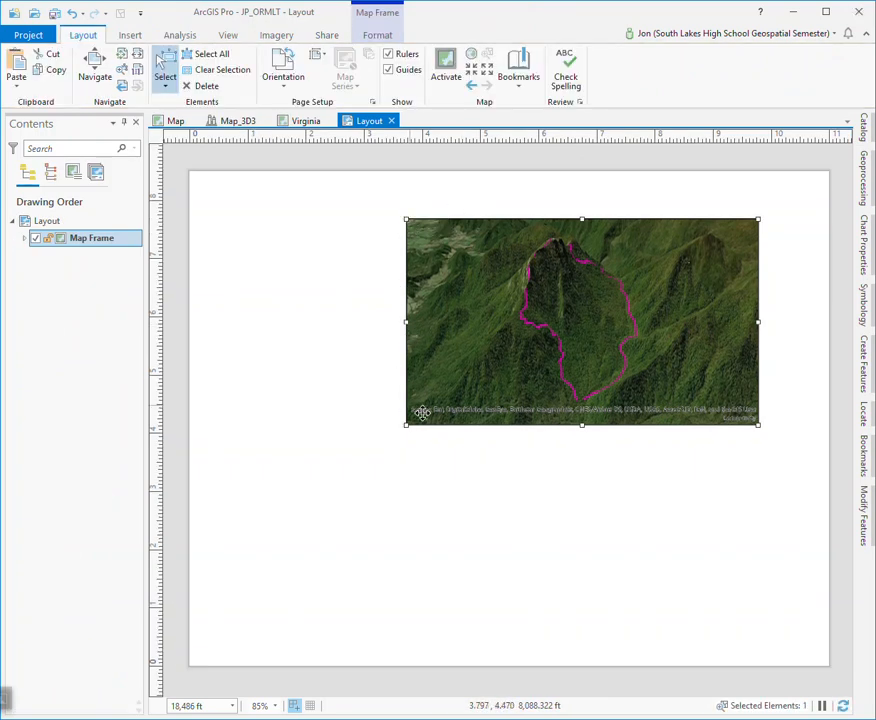
# Step: Resize the map frame to about 5.5 by 4.2 inches and move it close to the page's upper-right corner
pyautogui.moveTo(658, 369); pyautogui.dragTo(663, 368)
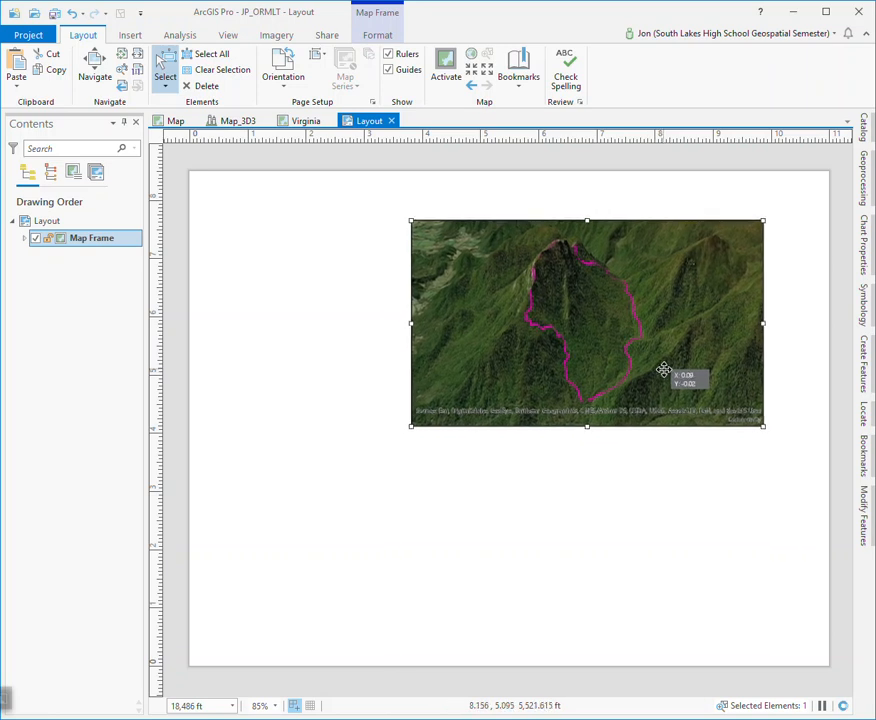
pyautogui.moveTo(589, 427); pyautogui.dragTo(606, 466)
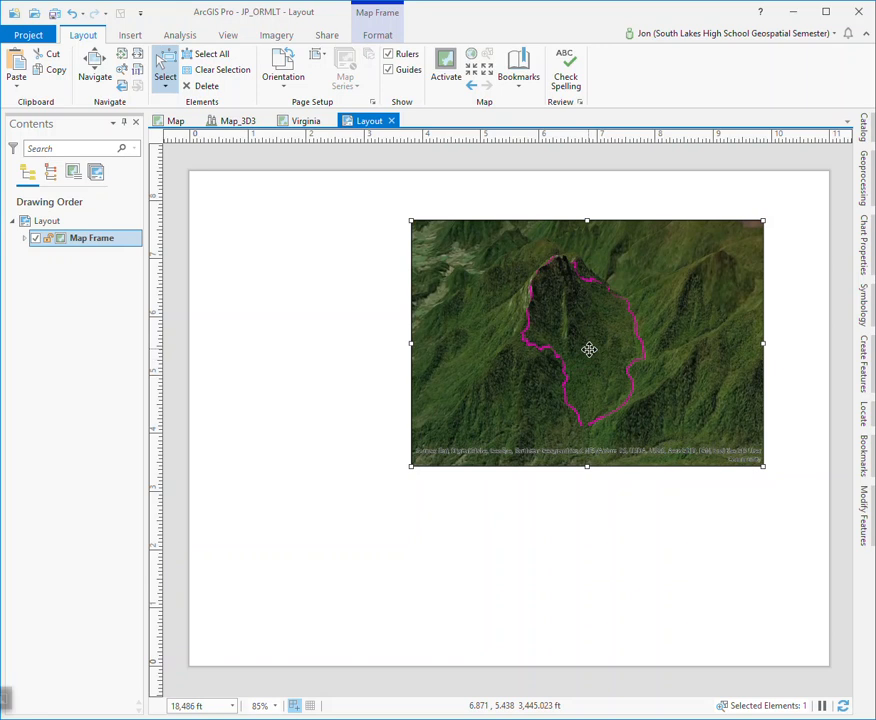
pyautogui.moveTo(409, 343); pyautogui.dragTo(433, 343)
pyautogui.moveTo(761, 345); pyautogui.dragTo(755, 344)
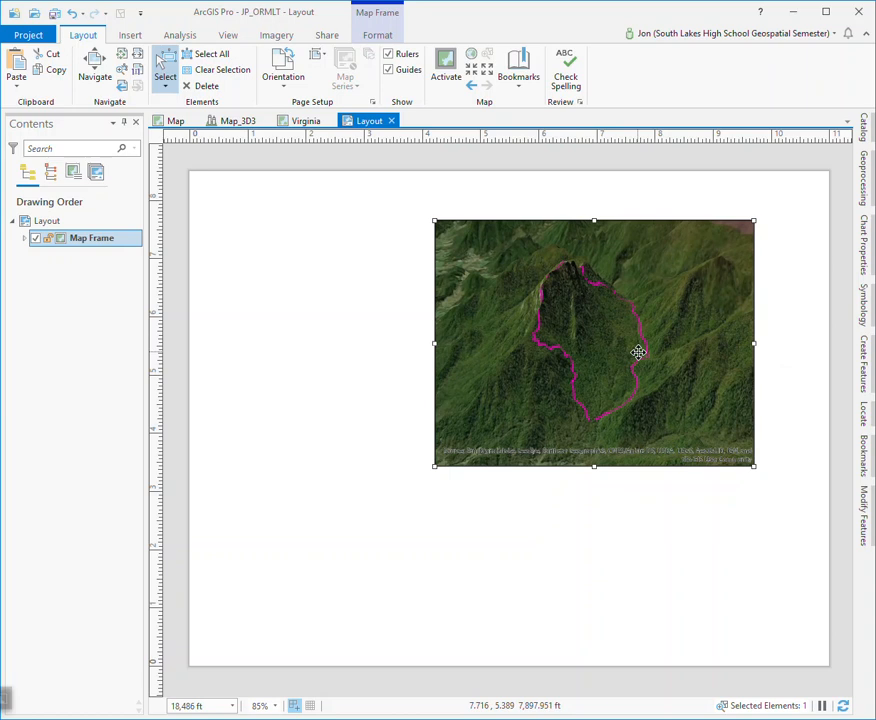
pyautogui.moveTo(612, 355); pyautogui.dragTo(654, 357)
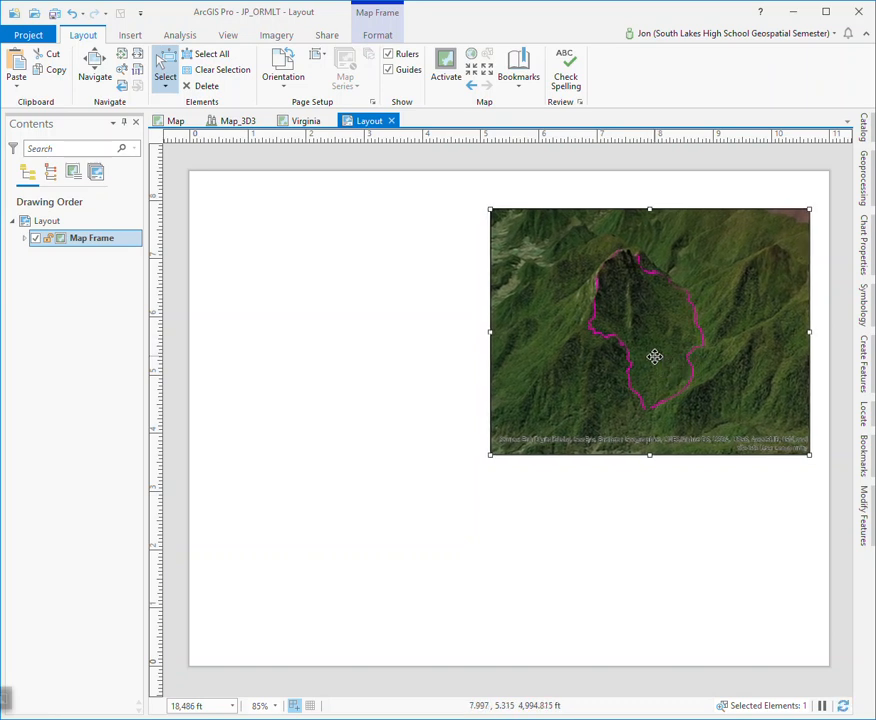
# Step: Insert the Service Layer Credits as dynamic text and place it below the map frame near the page's lower edge
pyautogui.rightClick(707, 443)
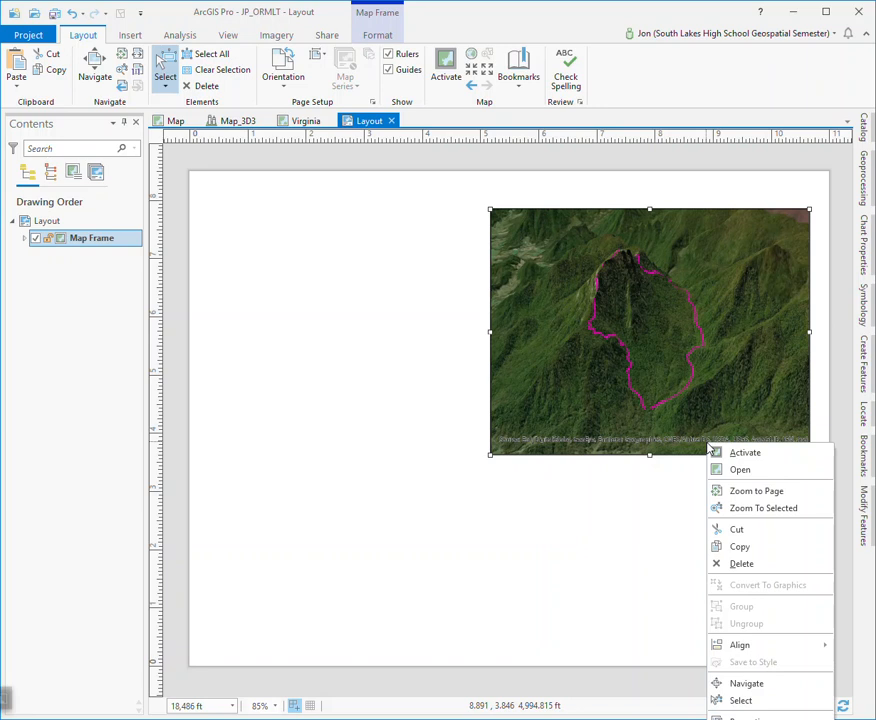
pyautogui.click(611, 440)
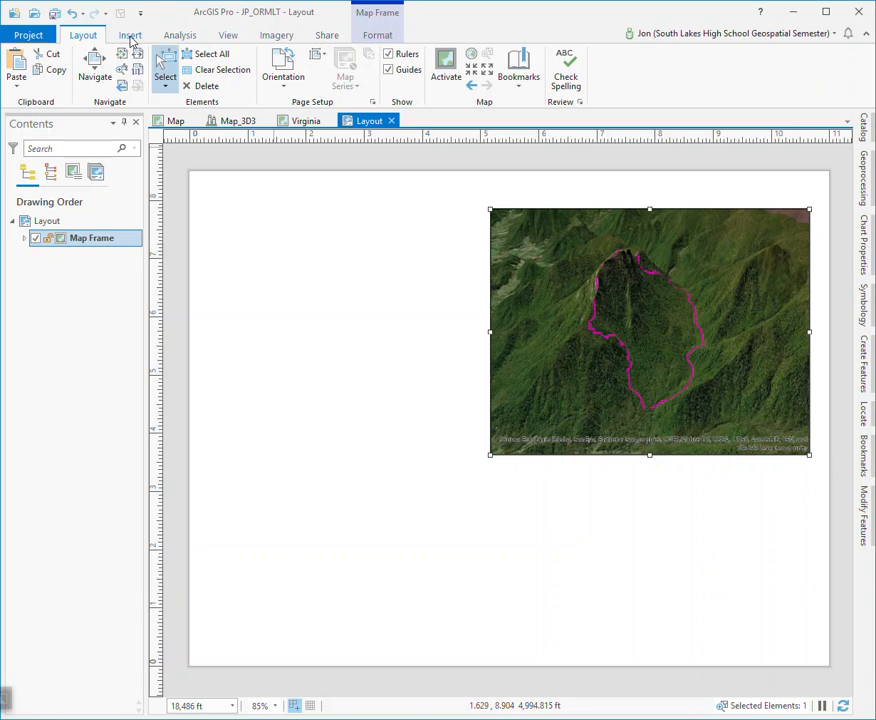
pyautogui.click(130, 36)
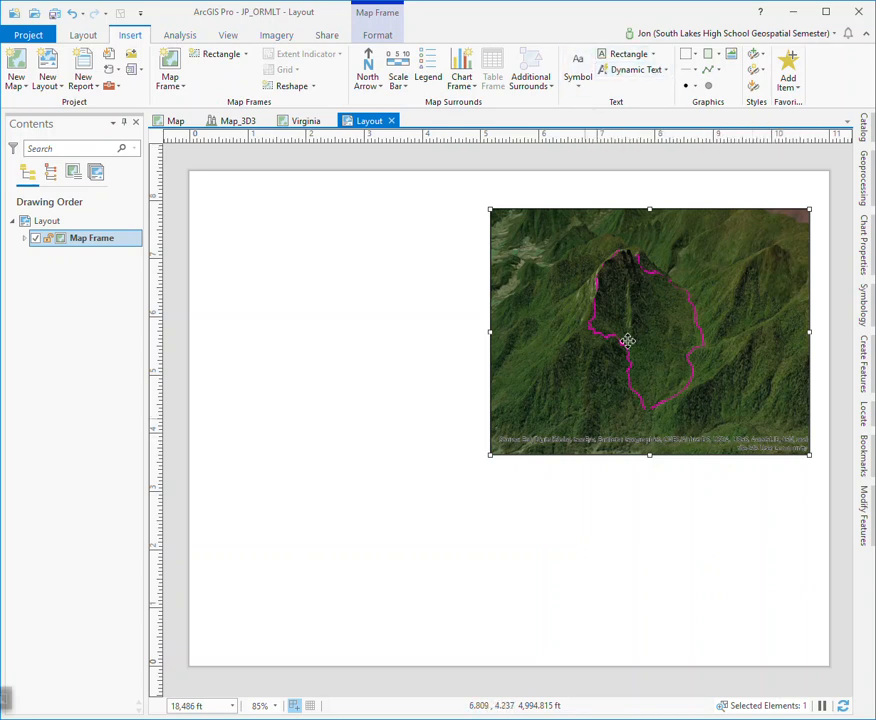
pyautogui.click(667, 72)
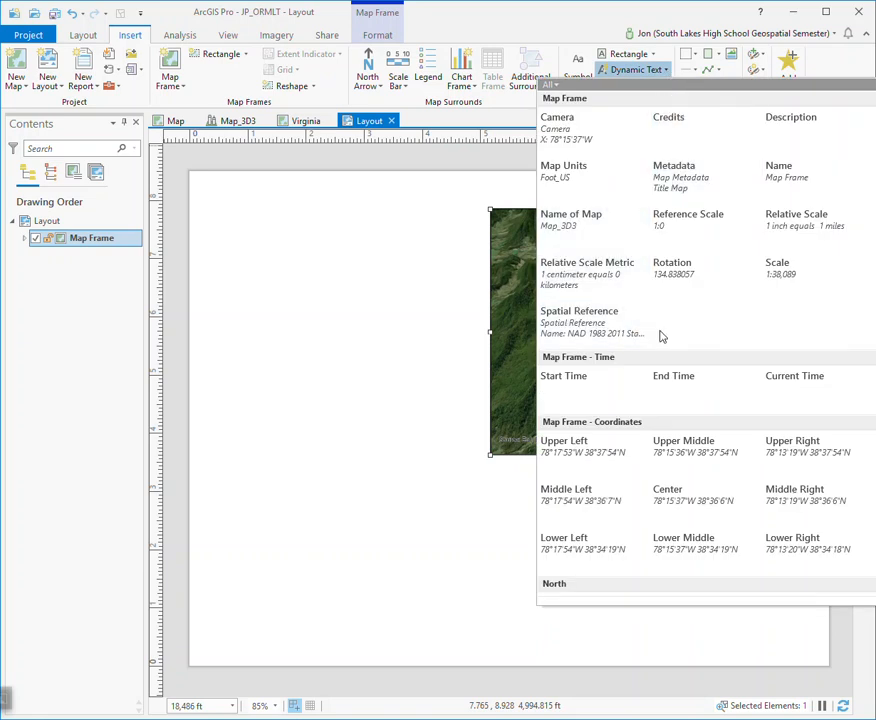
pyautogui.scroll(-3, 690, 390)
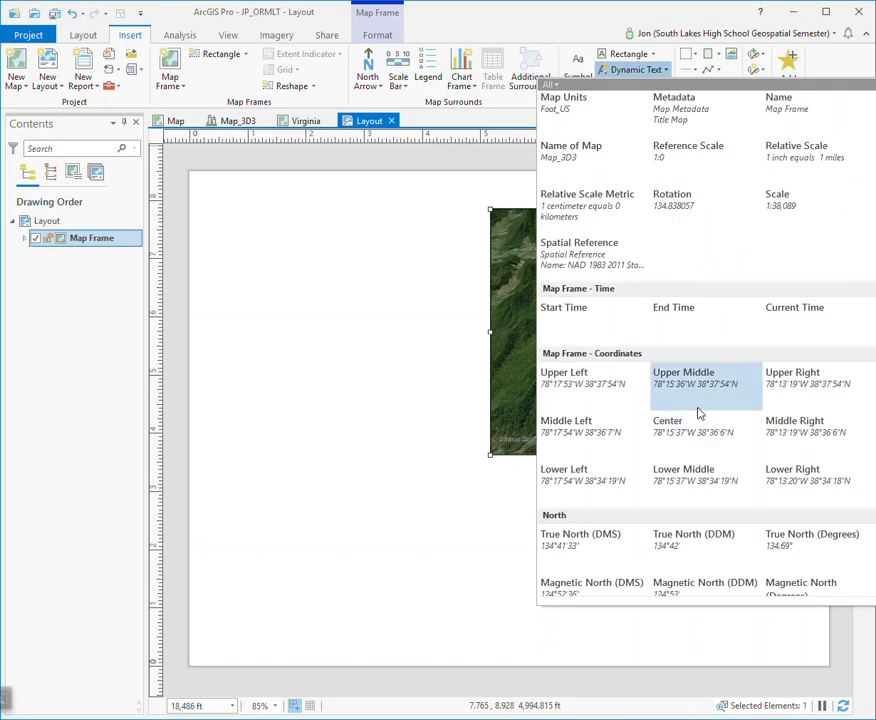
pyautogui.scroll(-6, 700, 414)
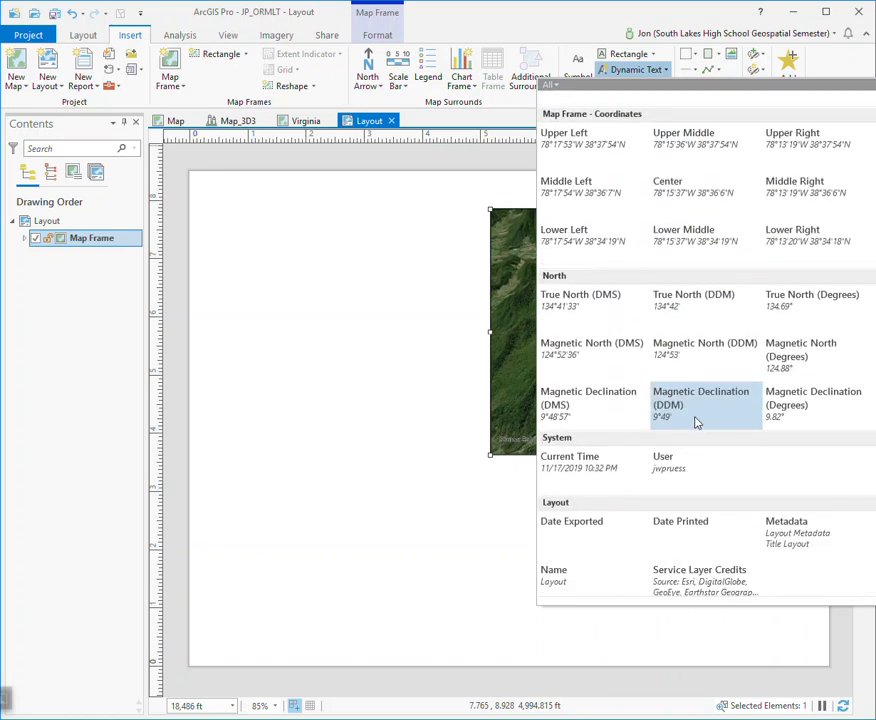
pyautogui.scroll(-1, 696, 416)
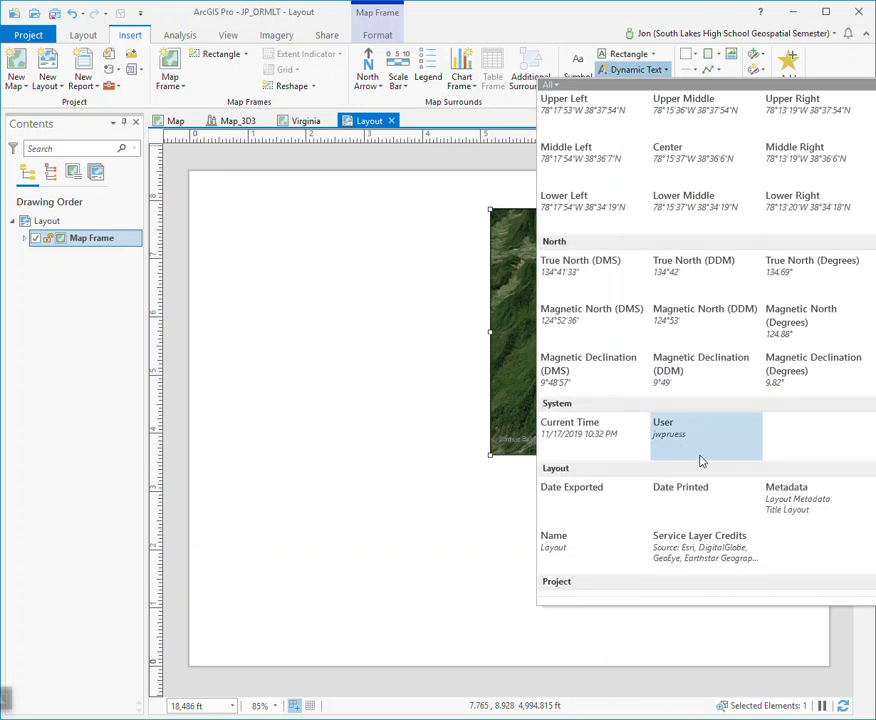
pyautogui.click(705, 558)
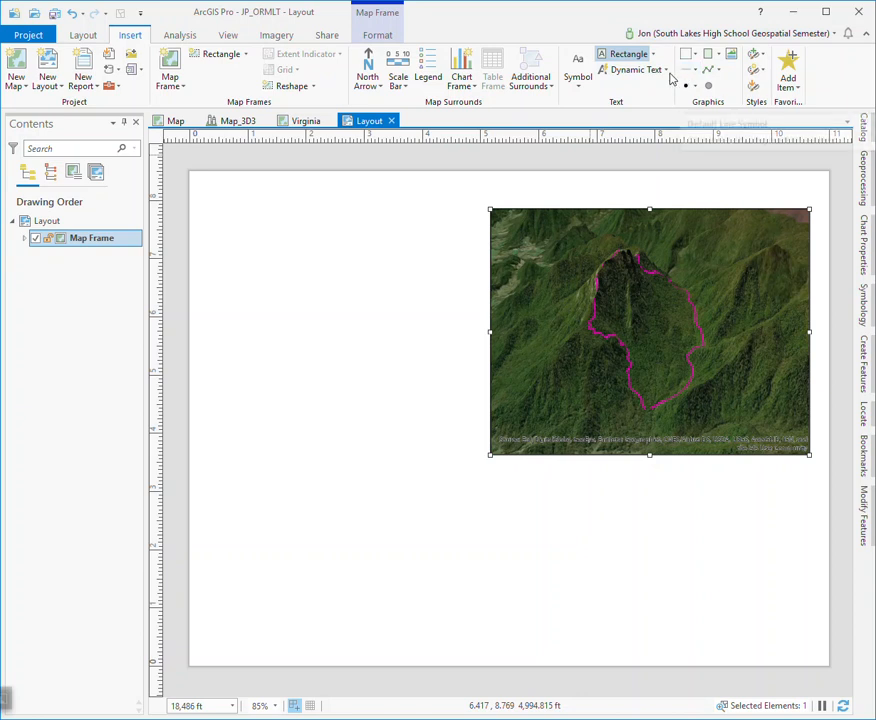
pyautogui.click(700, 448)
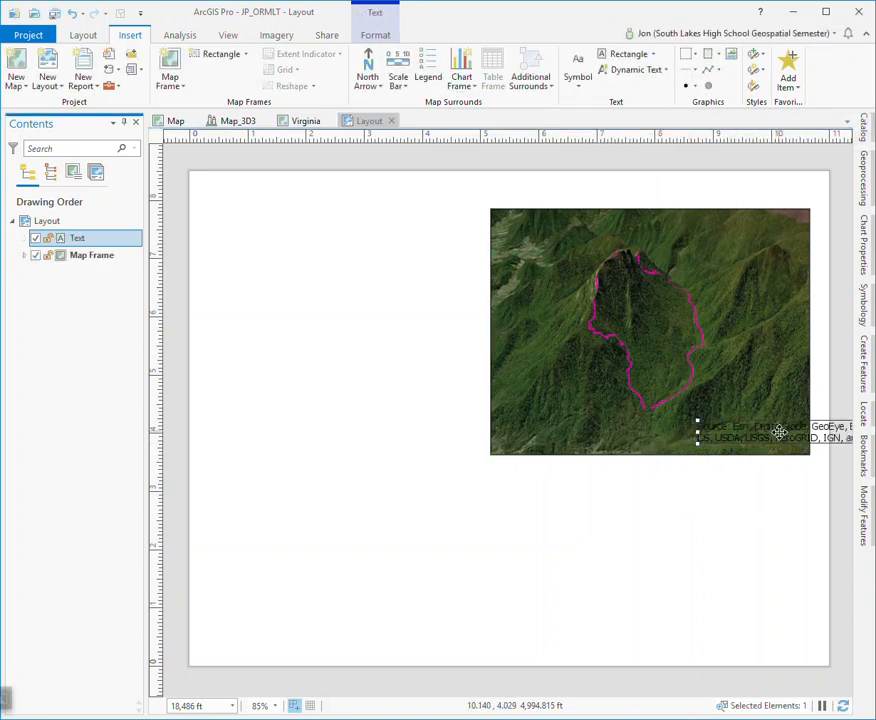
pyautogui.moveTo(778, 432); pyautogui.dragTo(636, 589)
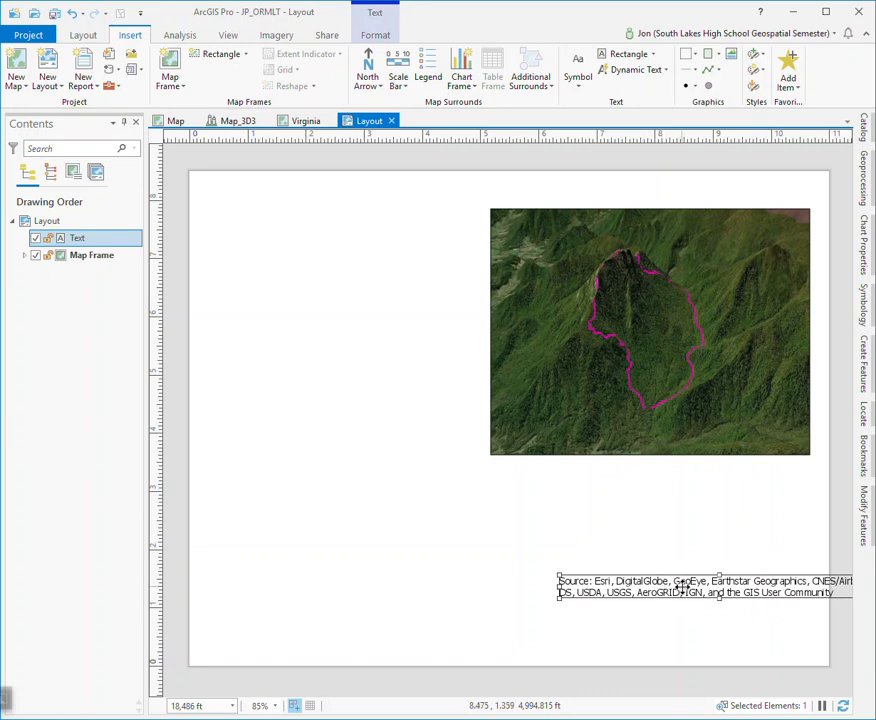
# Step: Move the service layer credits text just below the page's lower edge, in line with the 3D map frame above
pyautogui.moveTo(683, 588); pyautogui.dragTo(609, 686)
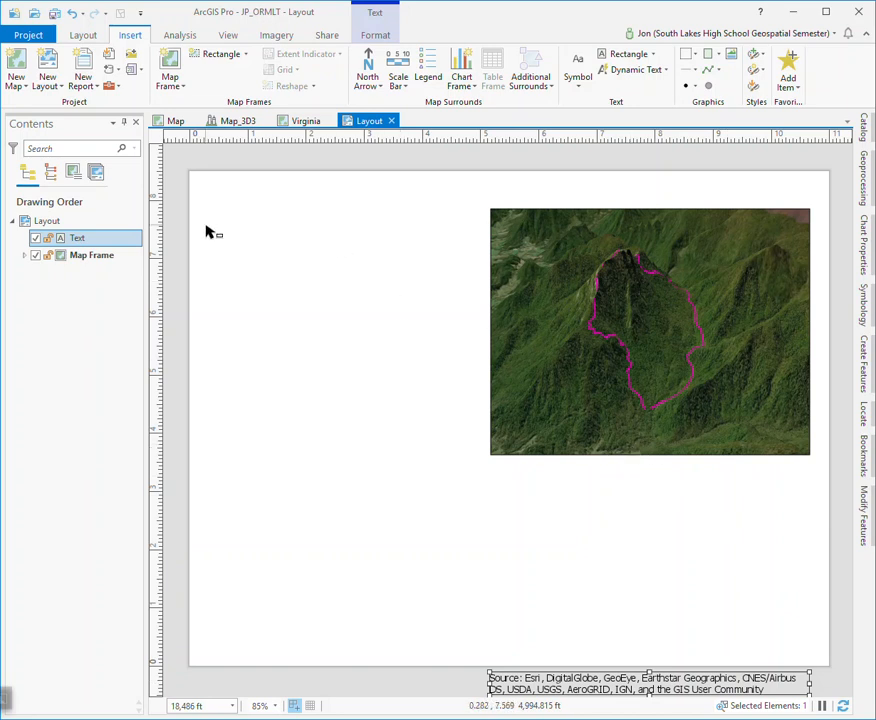
# Step: Insert a map frame of the Virginia map at its 1:3,184,736 extent, about 2.6 by 1.6 inches, near the page's upper-left corner
pyautogui.click(179, 89)
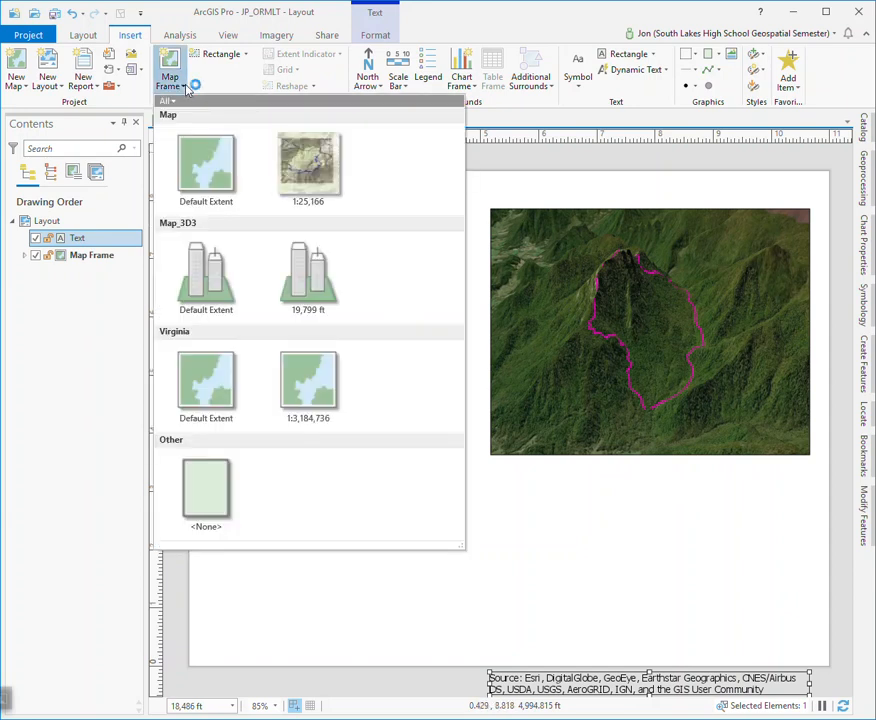
pyautogui.click(304, 390)
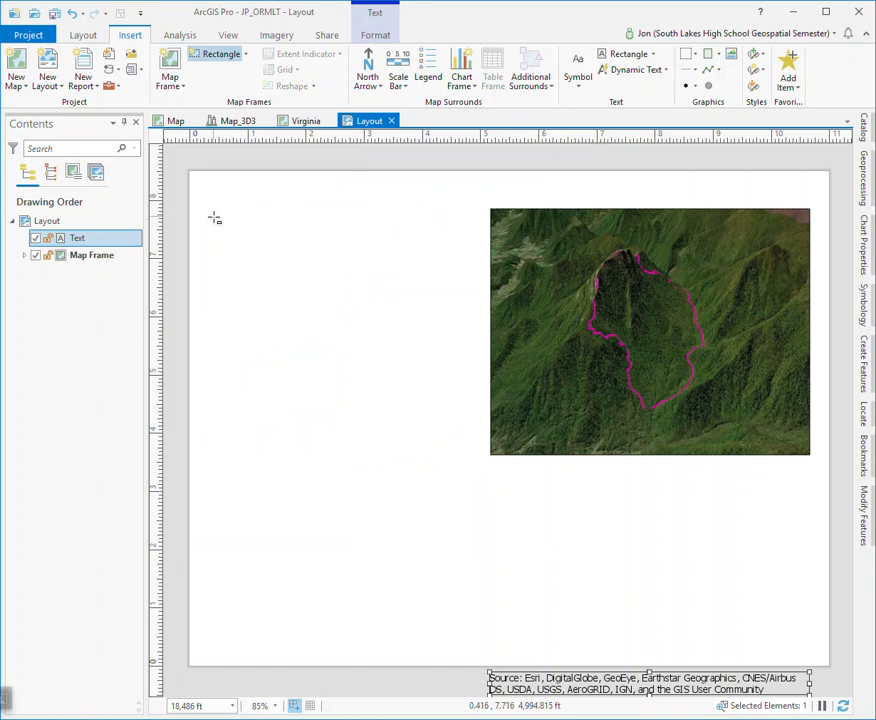
pyautogui.moveTo(213, 217); pyautogui.dragTo(330, 290)
pyautogui.moveTo(326, 289); pyautogui.dragTo(327, 289)
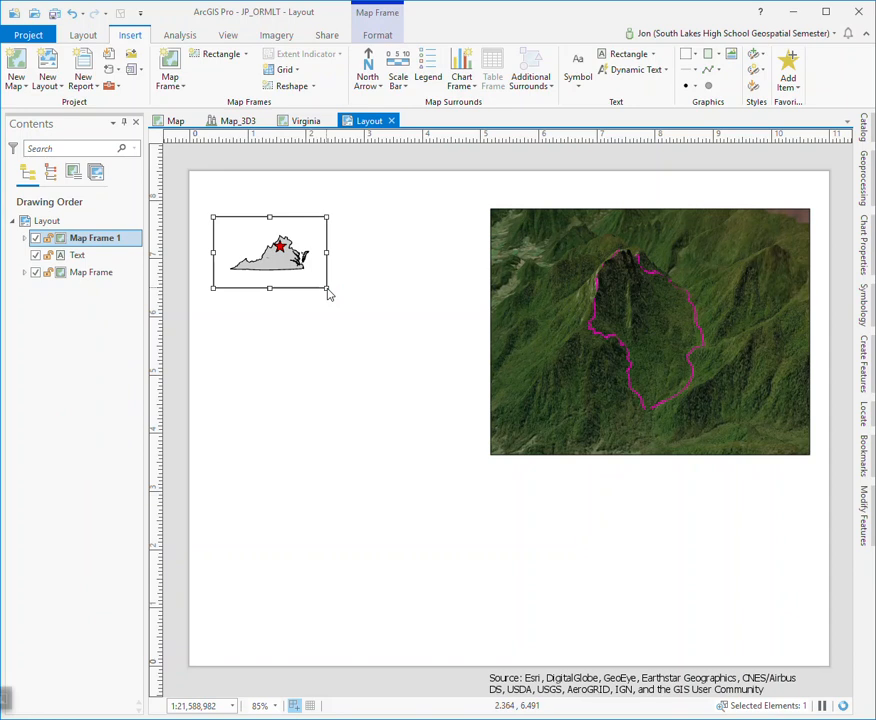
pyautogui.moveTo(326, 289); pyautogui.dragTo(356, 301)
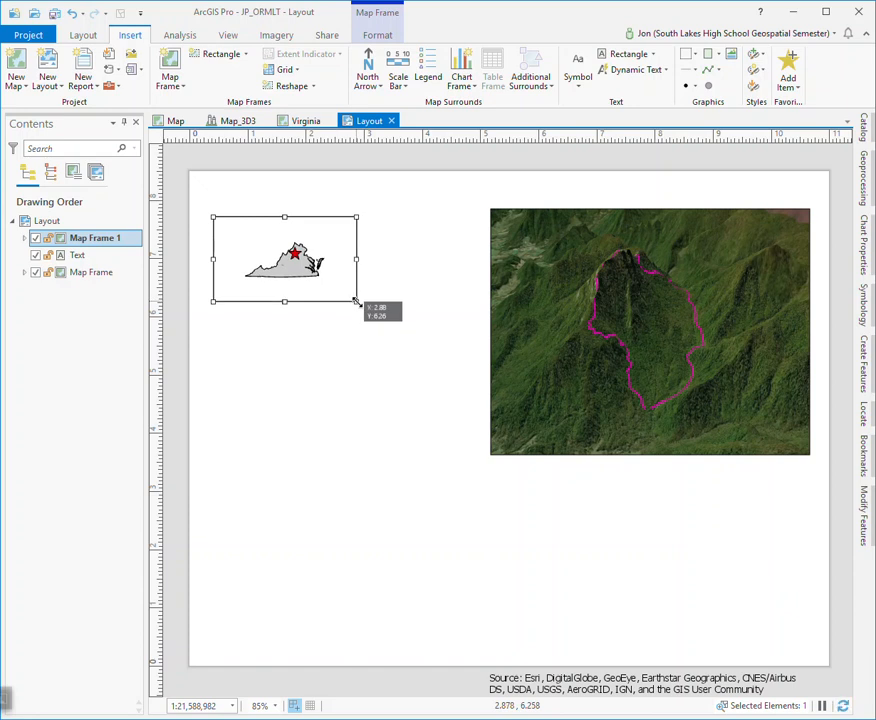
pyautogui.moveTo(356, 302); pyautogui.dragTo(364, 310)
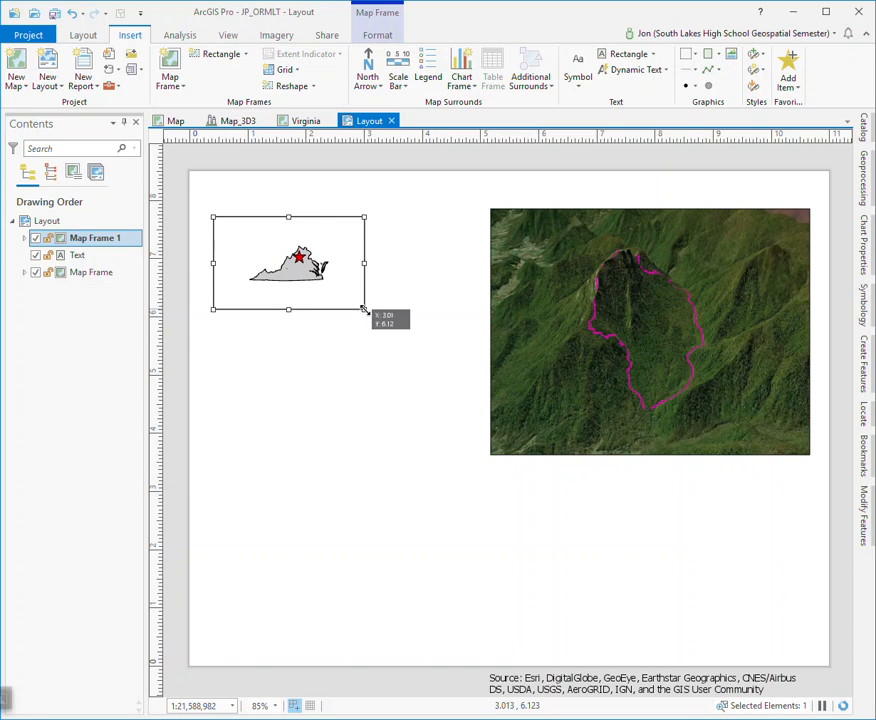
# Step: Activate the Virginia map frame, enlarge its map to 1:13,816,949 and centre the state within the frame
pyautogui.rightClick(327, 251)
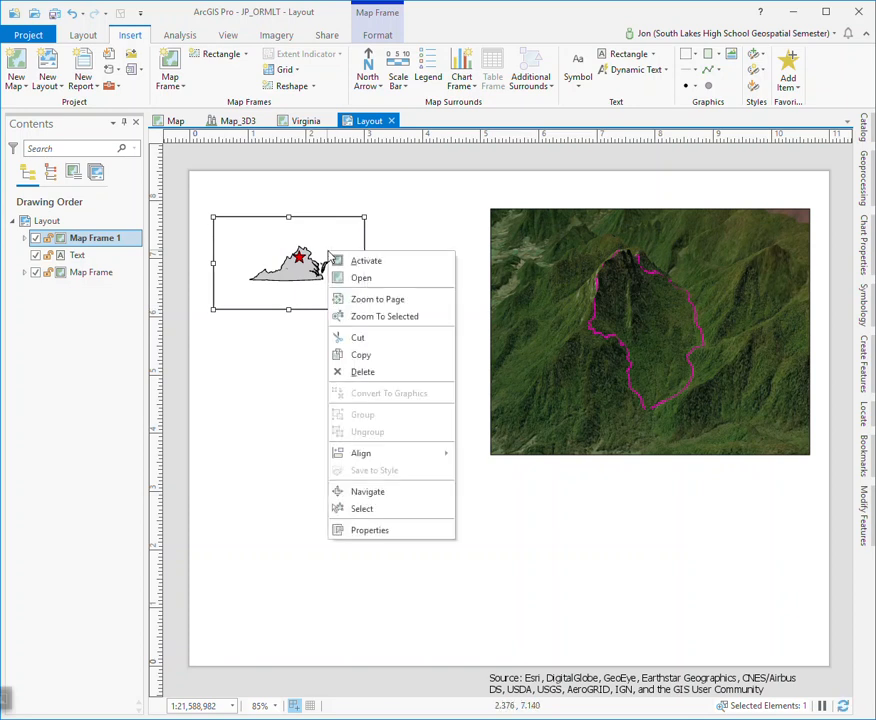
pyautogui.click(366, 261)
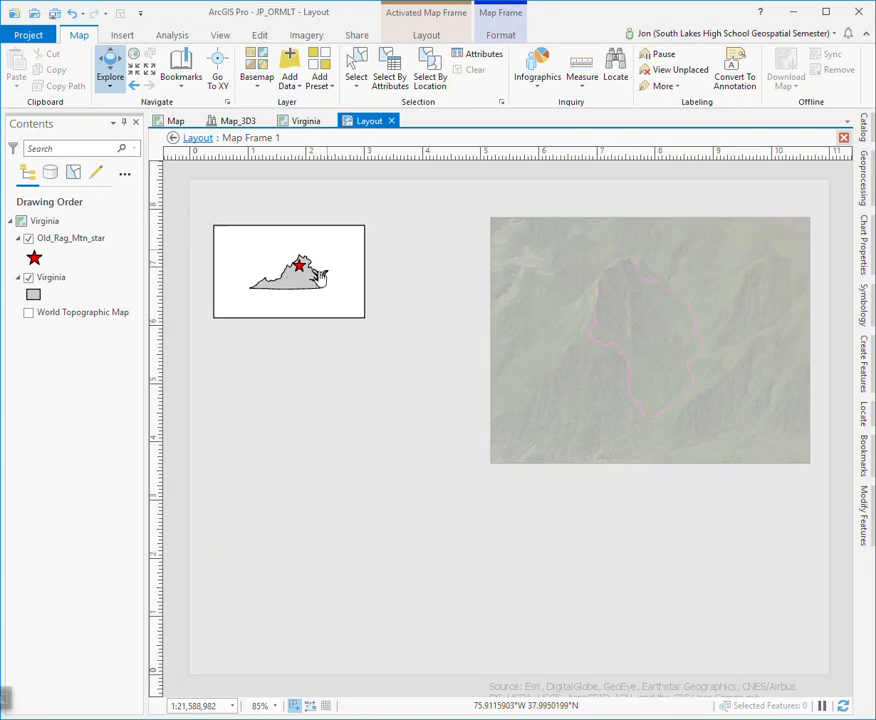
pyautogui.scroll(1, 318, 278)
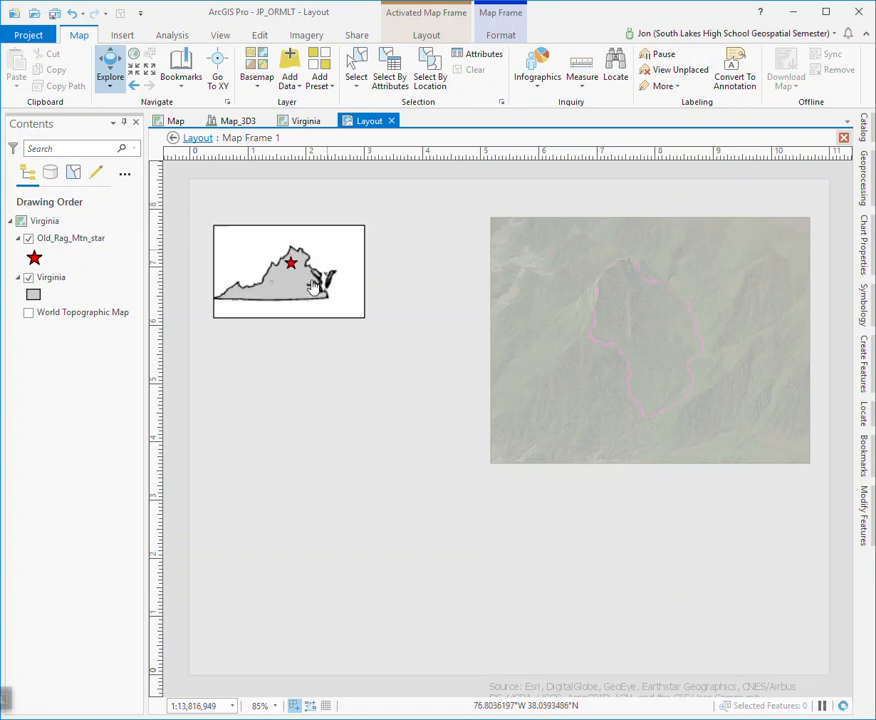
pyautogui.moveTo(296, 289); pyautogui.dragTo(309, 288)
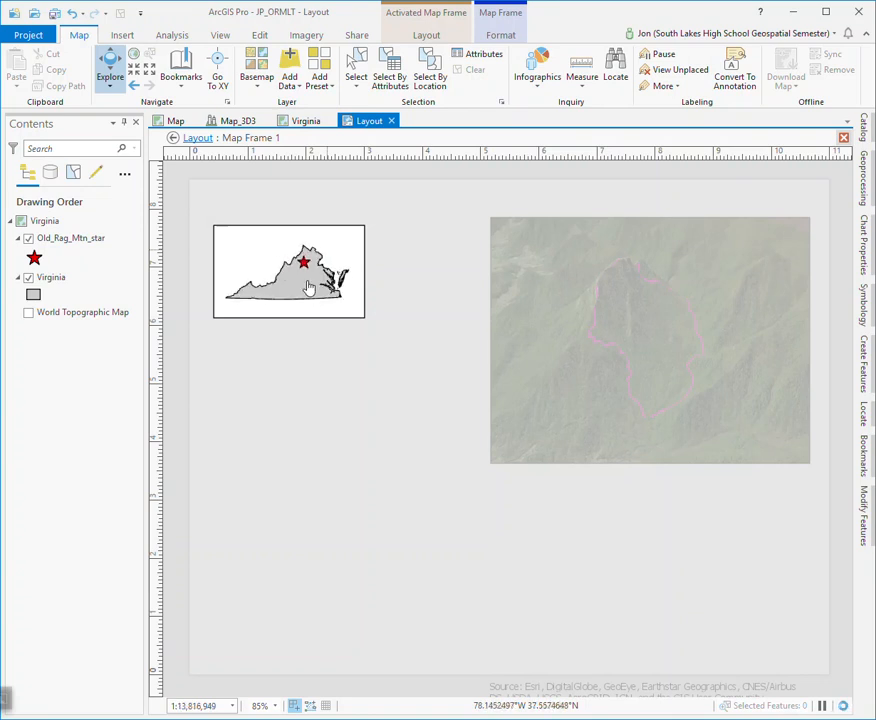
# Step: Set the size of the Old_Rag_Mtn_star point symbol to 14 pt and apply it
pyautogui.click(34, 258)
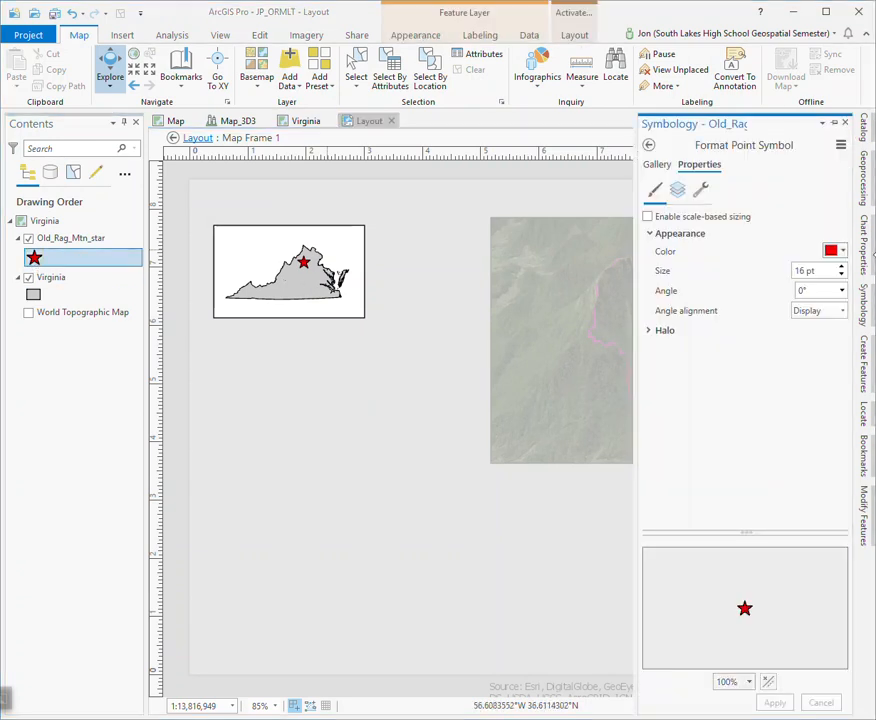
pyautogui.click(841, 275)
pyautogui.click(841, 275)
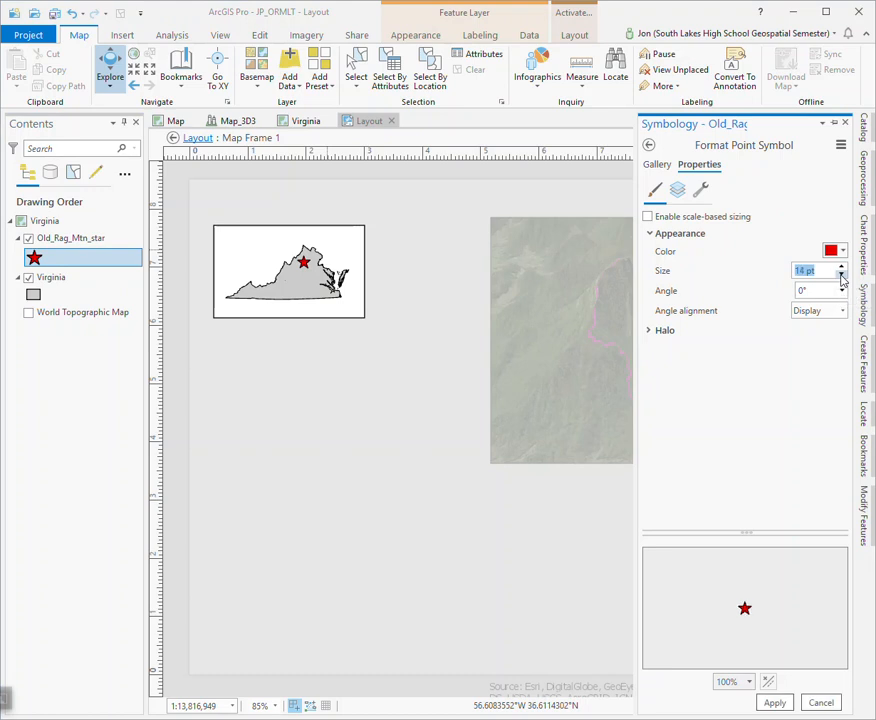
pyautogui.click(776, 702)
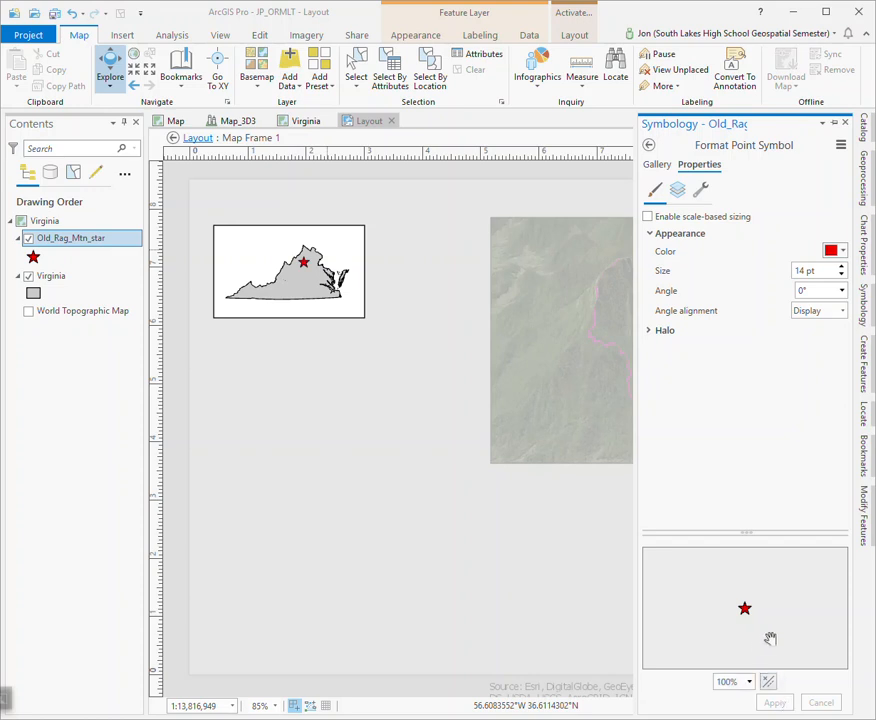
pyautogui.click(48, 401)
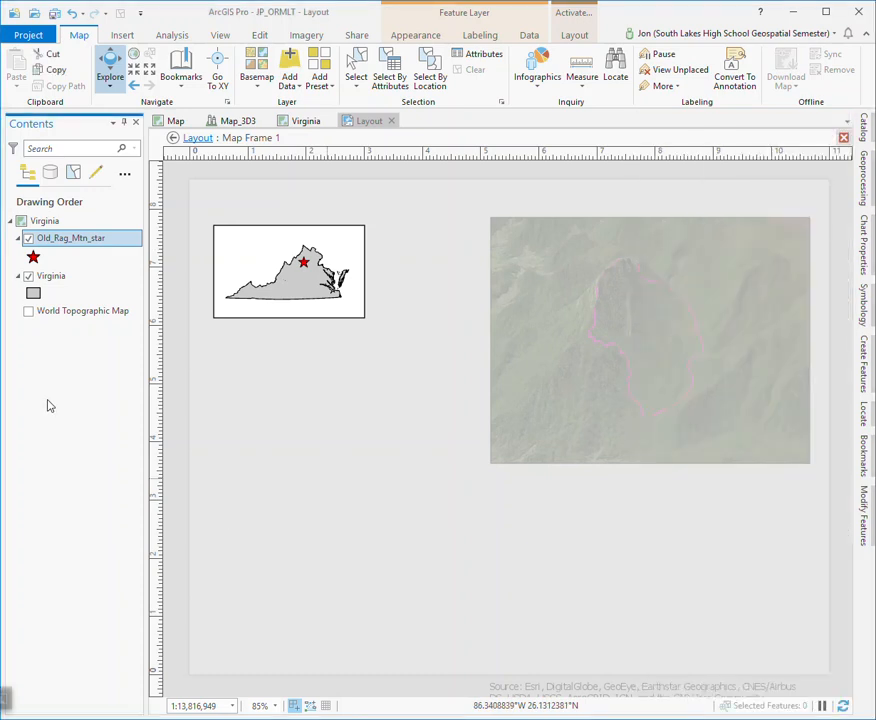
# Step: Close the Virginia frame's activation and move the frame so its upper edge is level with the 3D map frame's
pyautogui.click(284, 271)
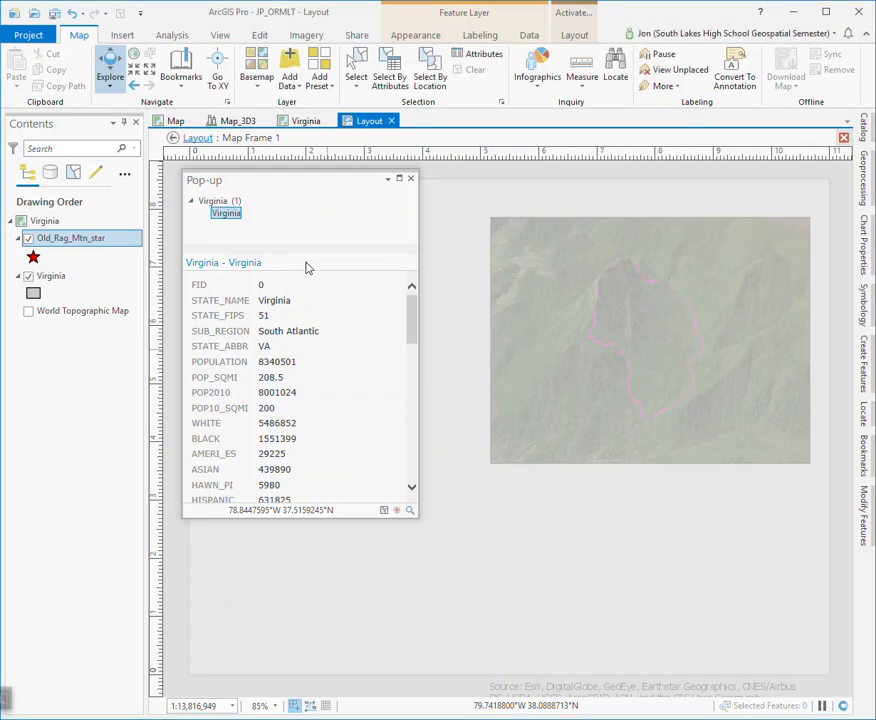
pyautogui.click(409, 180)
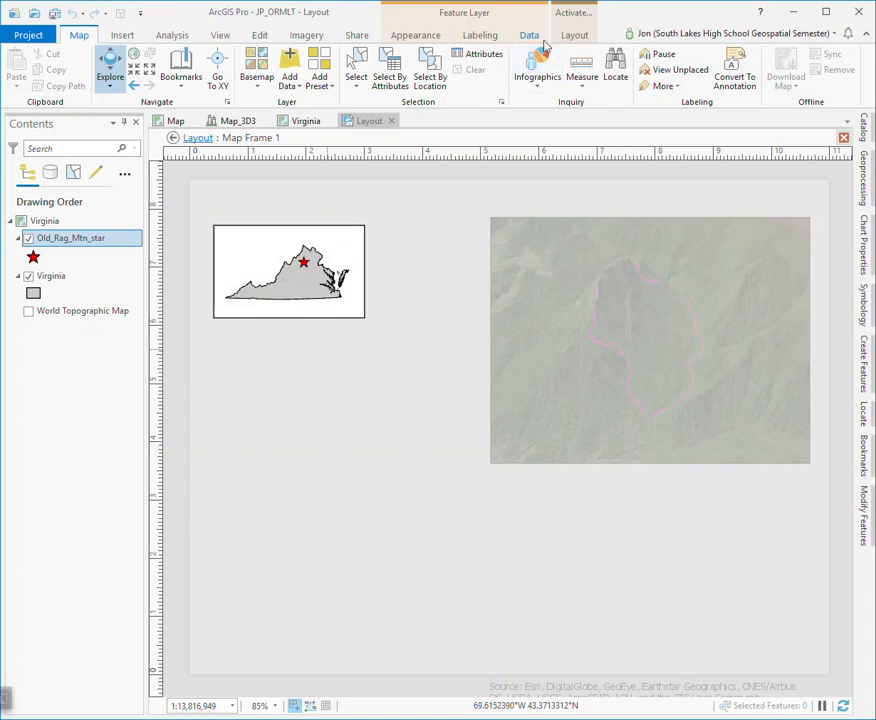
pyautogui.click(573, 30)
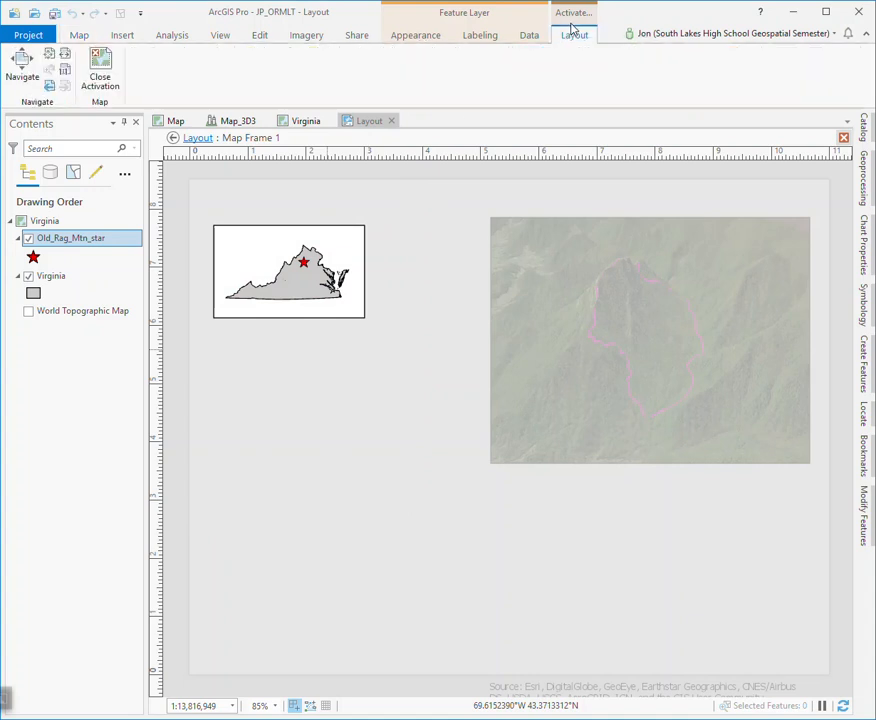
pyautogui.click(104, 62)
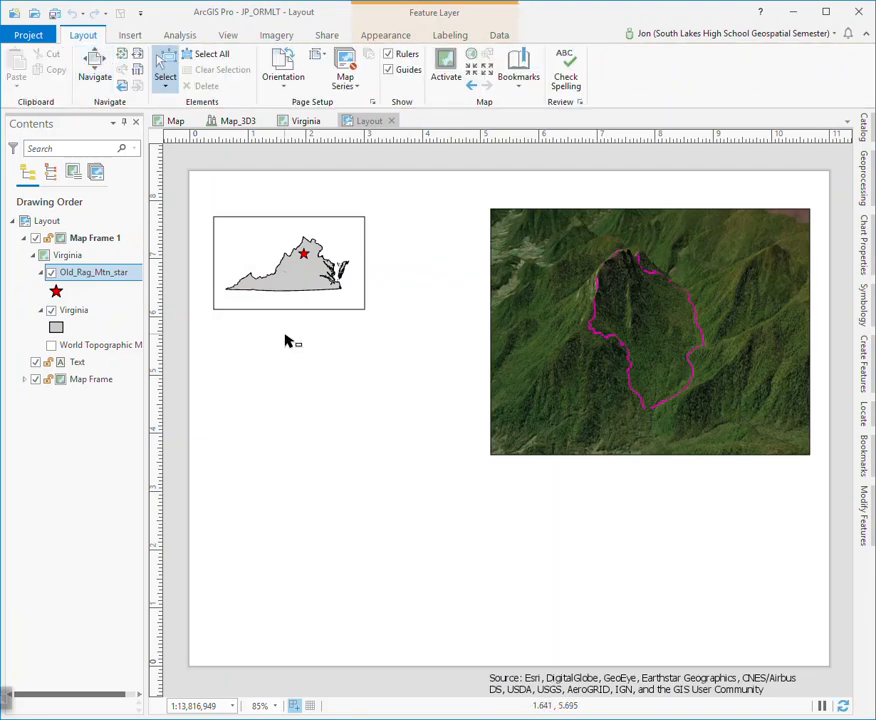
pyautogui.click(274, 302)
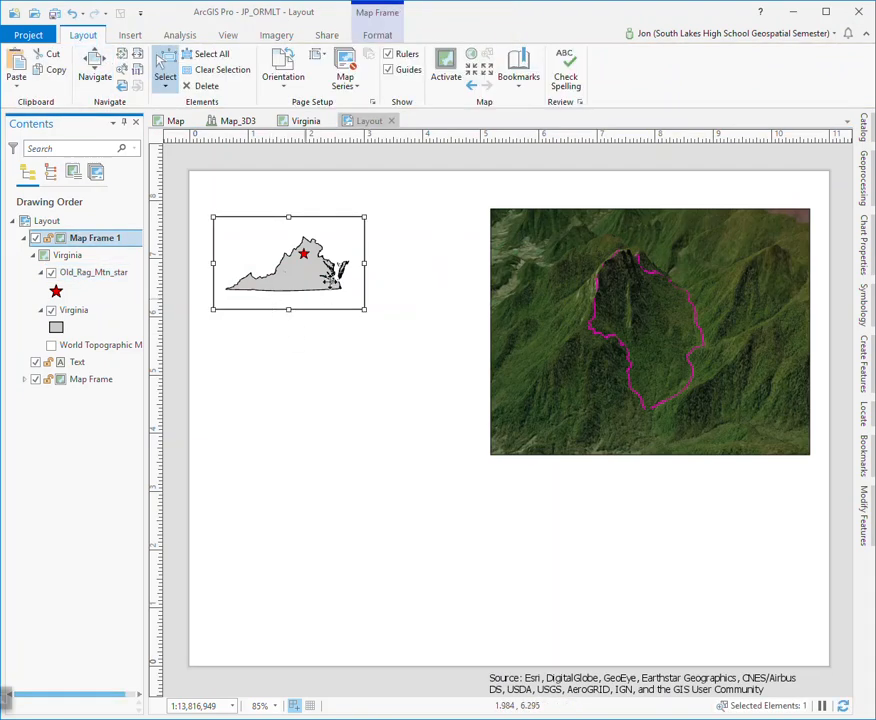
pyautogui.moveTo(316, 264)
pyautogui.mouseDown()
pyautogui.moveTo(341, 257)
pyautogui.moveTo(323, 262)
pyautogui.moveTo(329, 295)
pyautogui.moveTo(328, 256)
pyautogui.mouseUp()
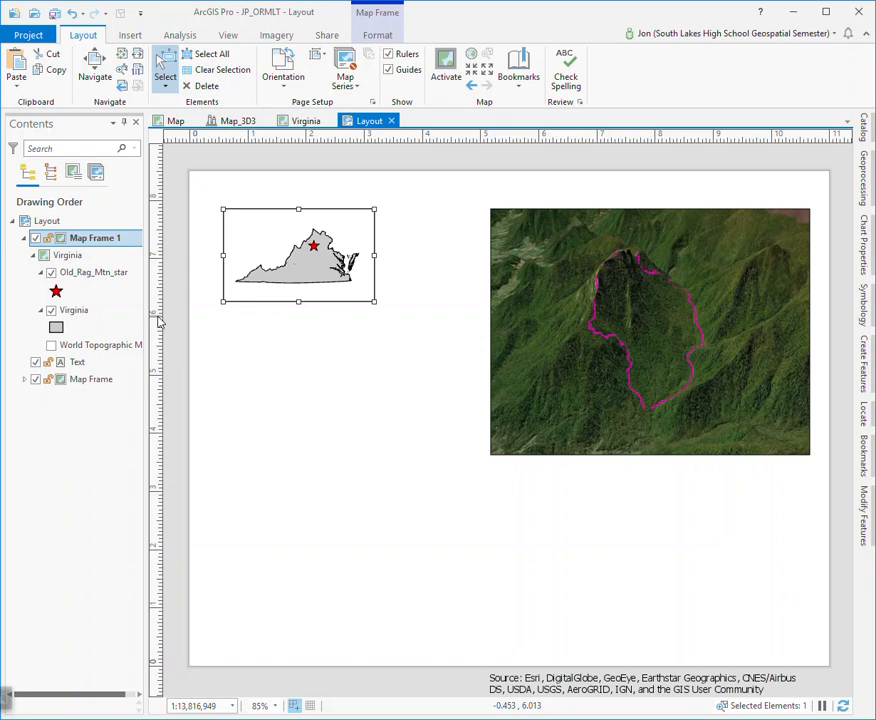
# Step: Add a horizontal guide at about 3.5 inches and snap the 3D map frame's lower edge to it
pyautogui.rightClick(159, 321)
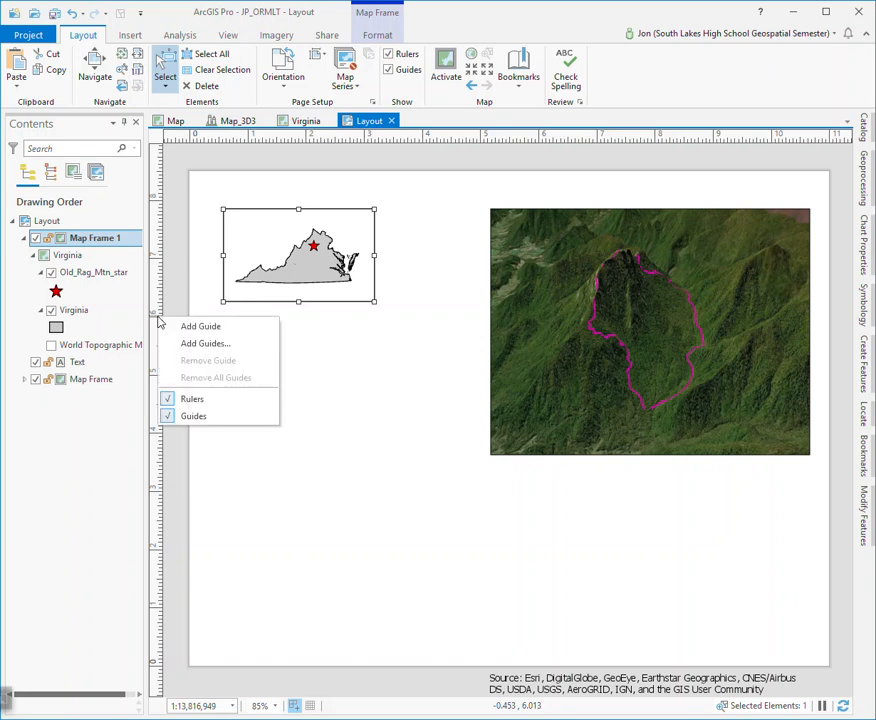
pyautogui.click(198, 326)
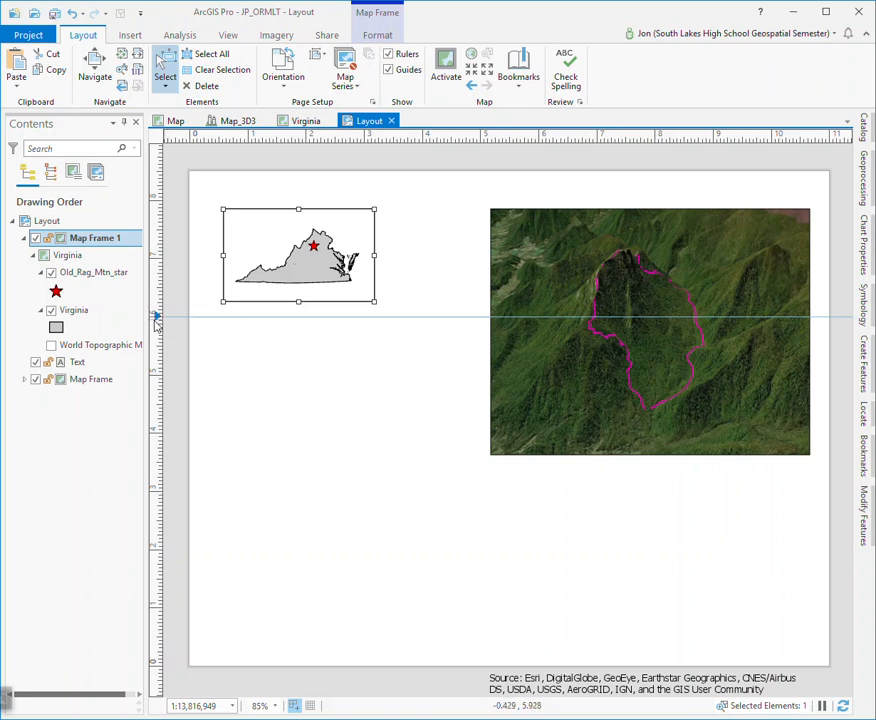
pyautogui.moveTo(156, 318); pyautogui.dragTo(177, 463)
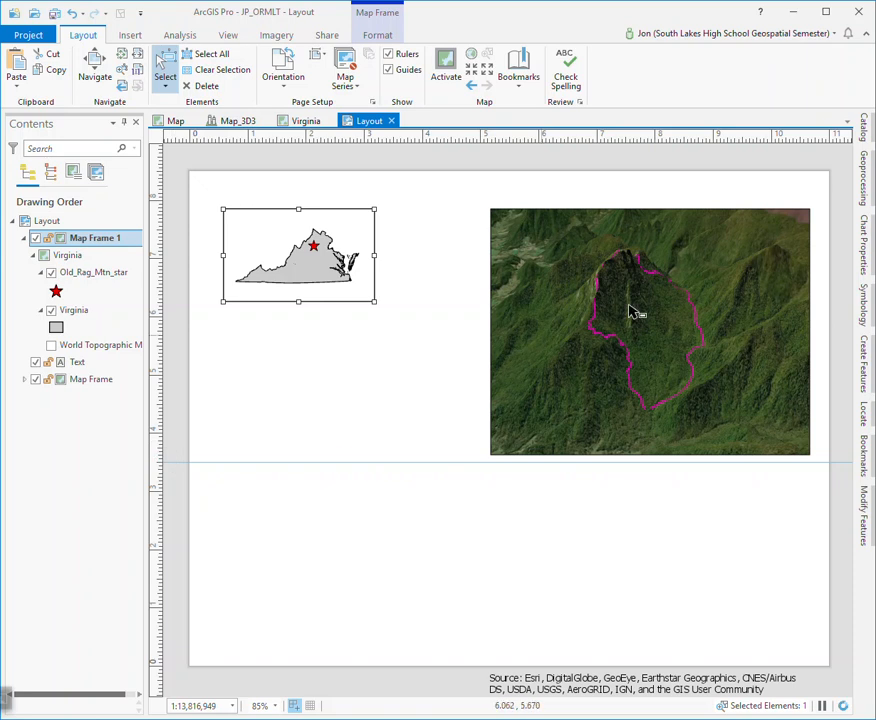
pyautogui.click(692, 289)
pyautogui.moveTo(704, 274)
pyautogui.mouseDown()
pyautogui.moveTo(688, 280)
pyautogui.moveTo(689, 271)
pyautogui.moveTo(694, 280)
pyautogui.mouseUp()
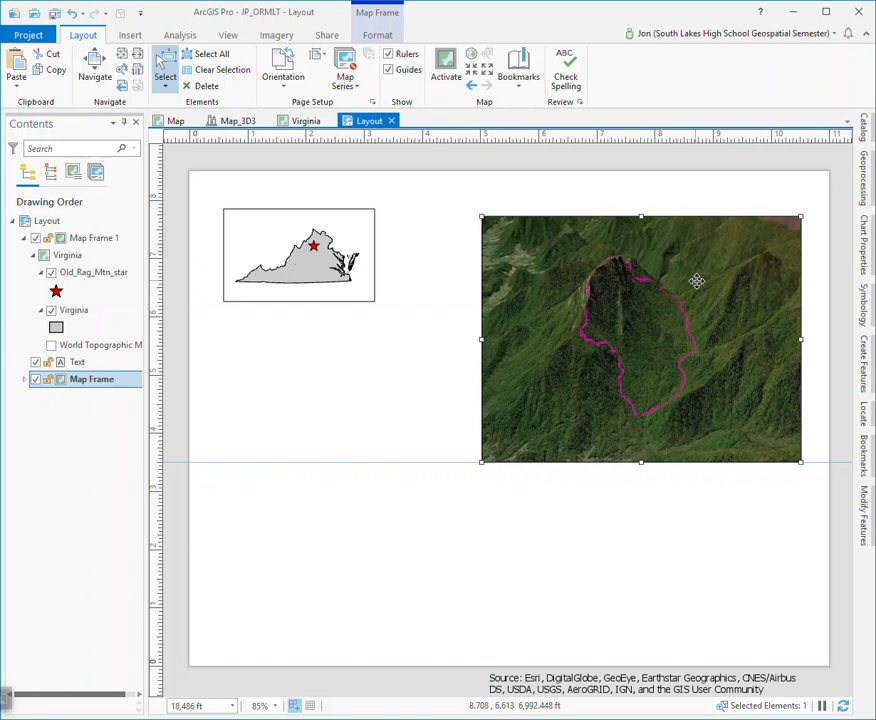
# Step: Add a vertical guide at 10.63 inches and snap the 3D map frame's right edge to it
pyautogui.rightClick(800, 142)
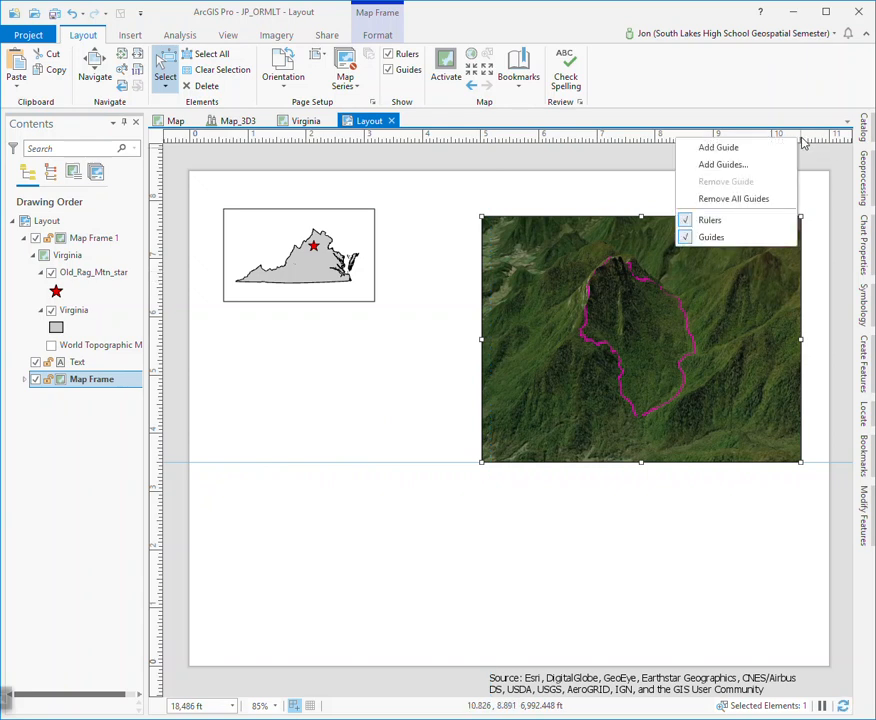
pyautogui.click(731, 150)
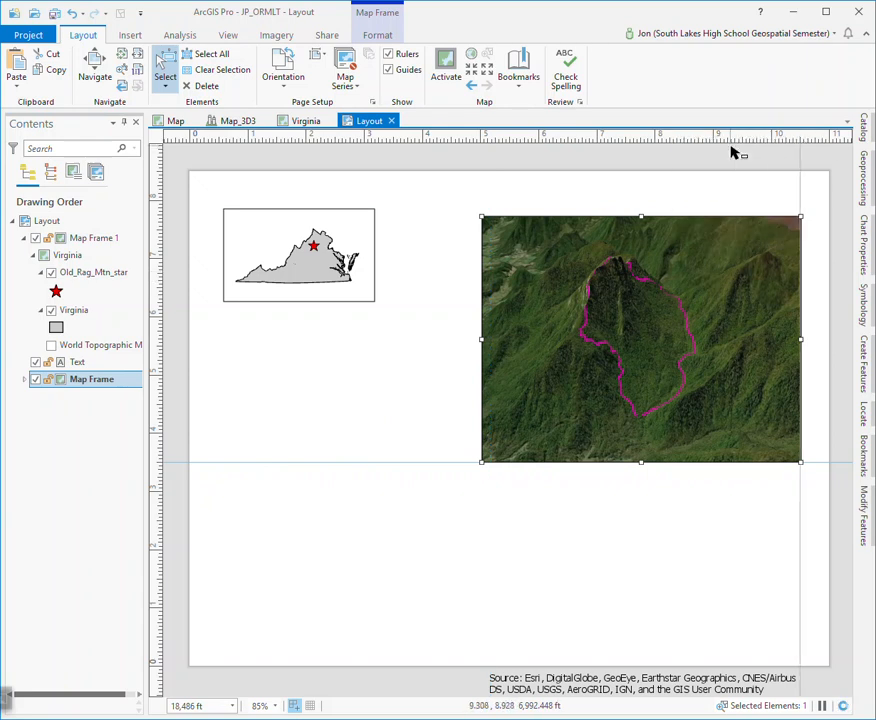
pyautogui.moveTo(800, 142); pyautogui.dragTo(809, 143)
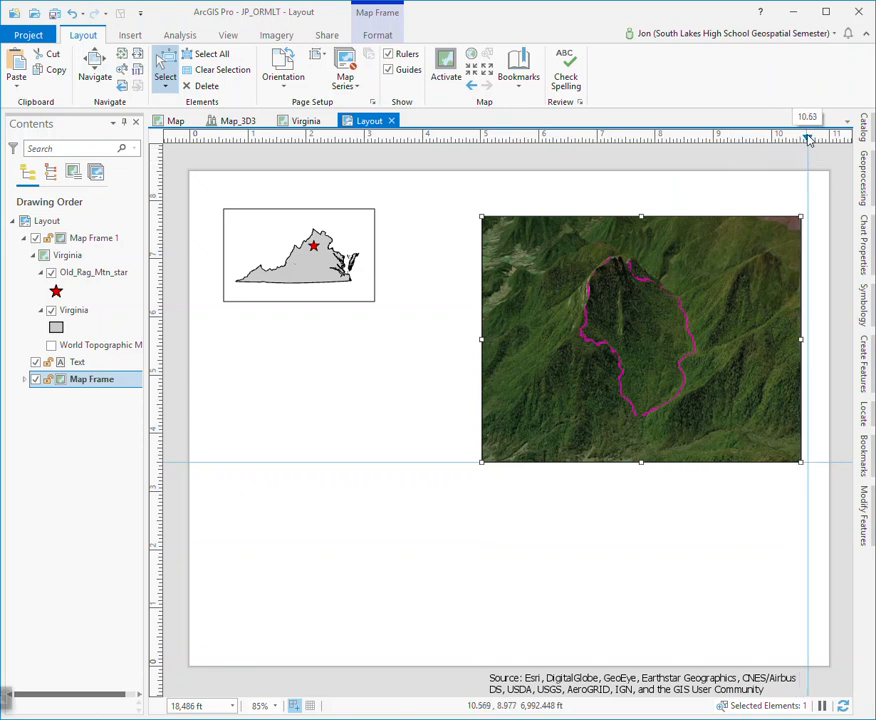
pyautogui.moveTo(736, 298)
pyautogui.mouseDown()
pyautogui.moveTo(704, 264)
pyautogui.moveTo(735, 294)
pyautogui.mouseUp()
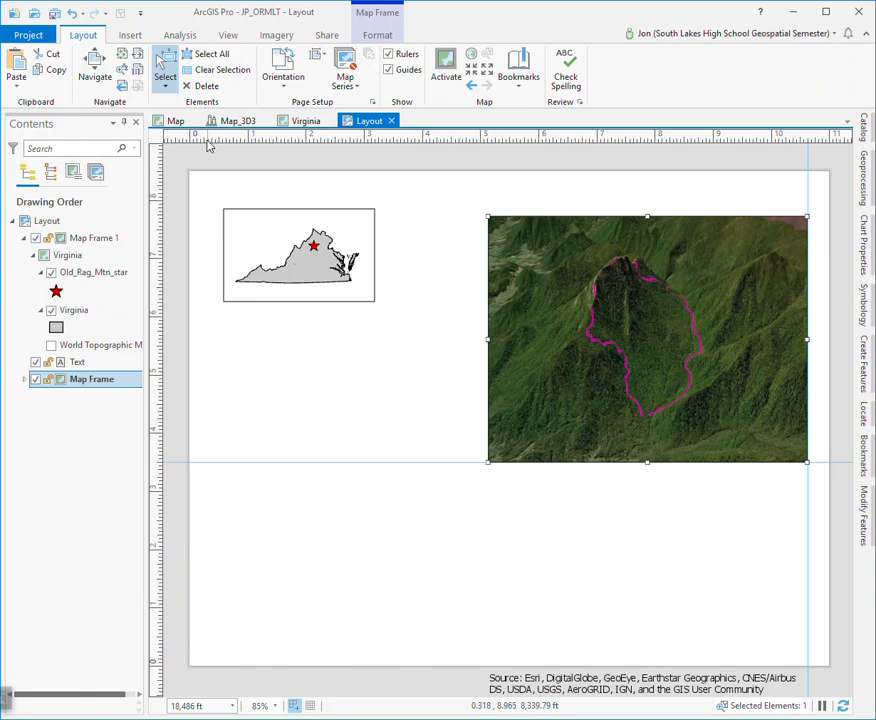
# Step: Add a vertical guide at about 0.32 inches and snap the Virginia map frame's left edge to it
pyautogui.rightClick(210, 147)
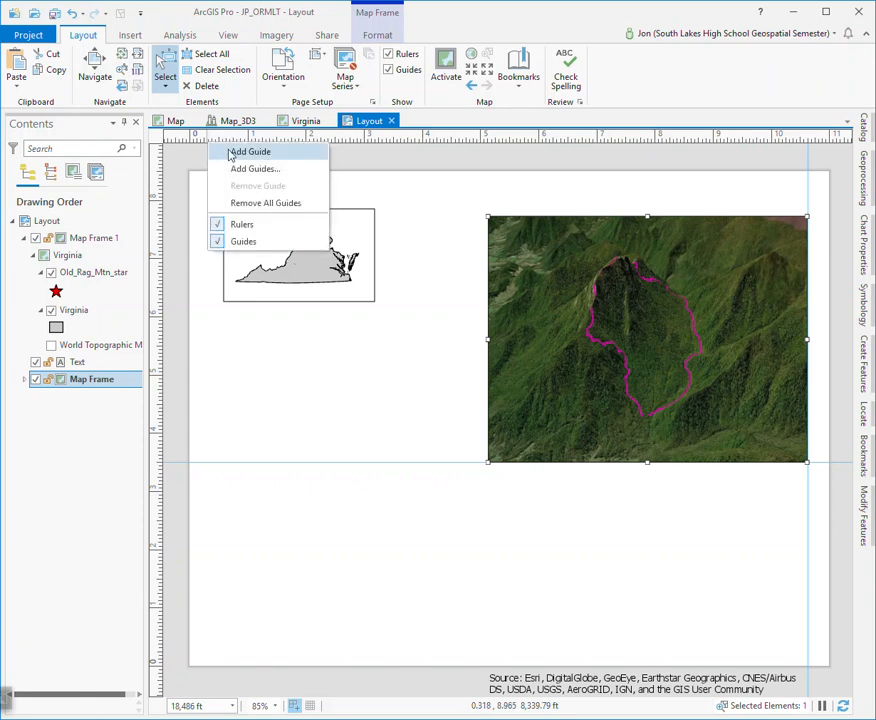
pyautogui.click(231, 153)
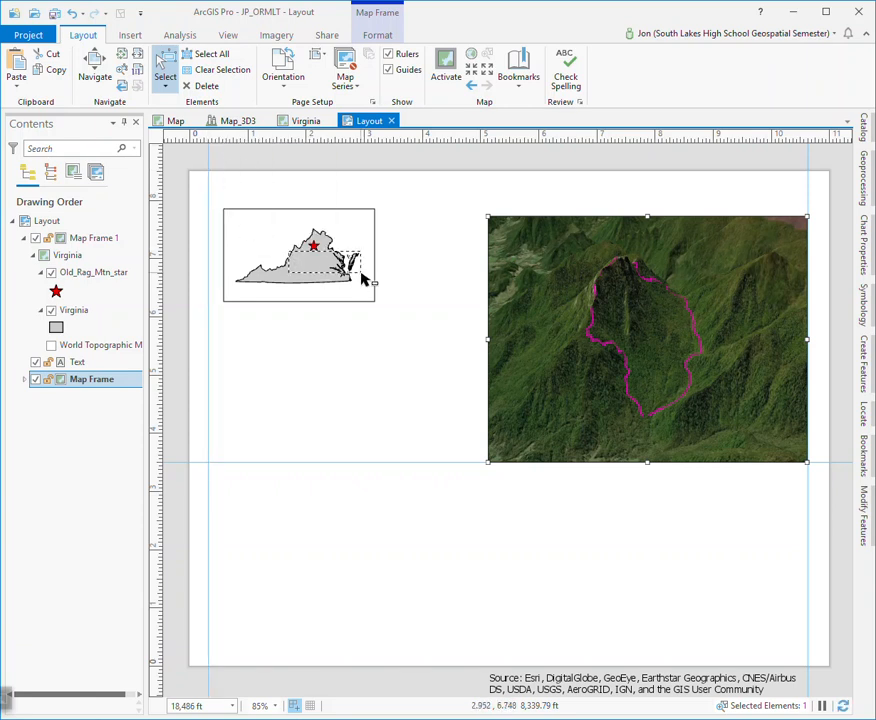
pyautogui.click(319, 250)
pyautogui.moveTo(310, 250)
pyautogui.mouseDown()
pyautogui.moveTo(358, 250)
pyautogui.moveTo(296, 246)
pyautogui.mouseUp()
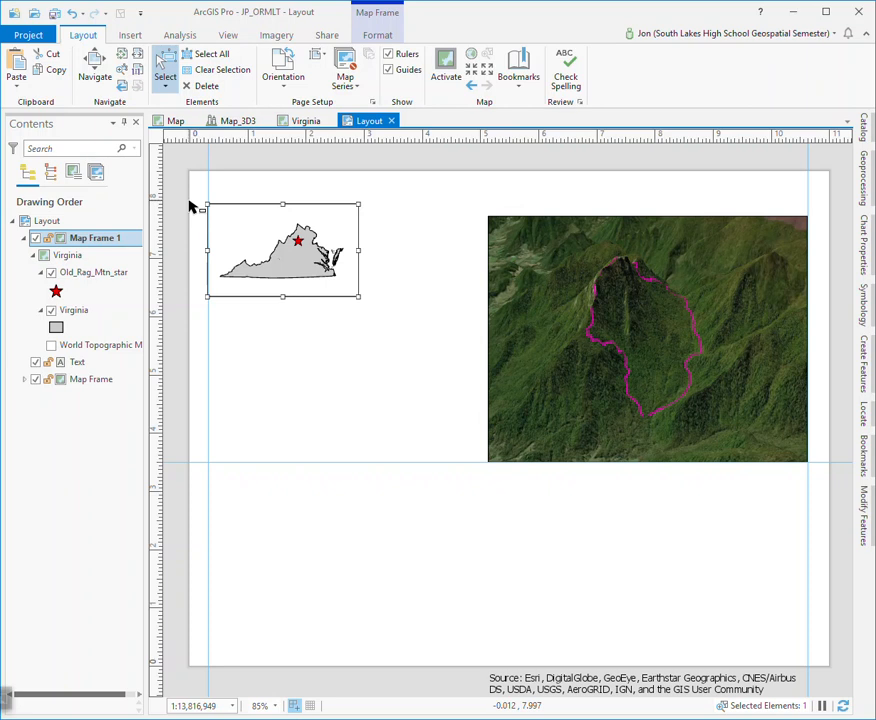
# Step: Add a horizontal guide at about 7.8 inches and snap the Virginia map frame's upper edge to it
pyautogui.rightClick(192, 206)
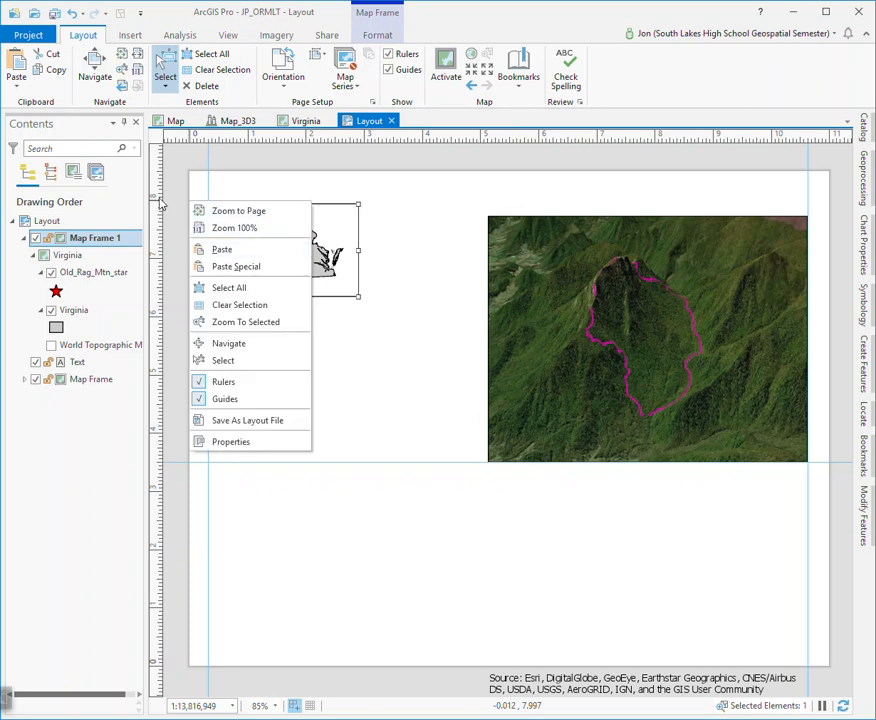
pyautogui.rightClick(160, 204)
pyautogui.click(191, 208)
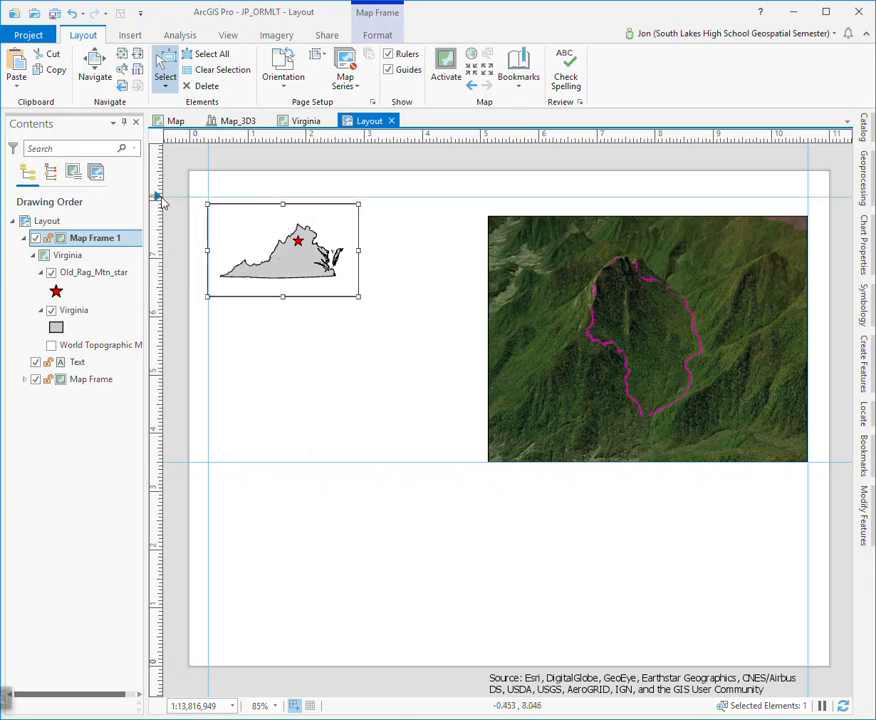
pyautogui.moveTo(156, 197); pyautogui.dragTo(157, 211)
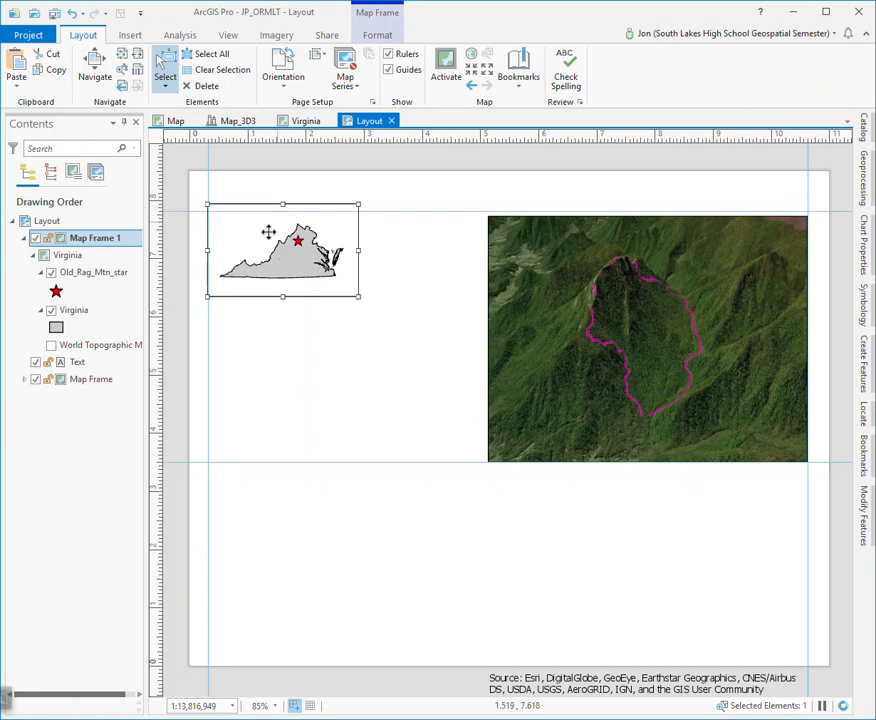
pyautogui.moveTo(274, 227)
pyautogui.mouseDown()
pyautogui.moveTo(309, 289)
pyautogui.moveTo(267, 238)
pyautogui.mouseUp()
# Step: Stretch the 3D map frame's upper edge to snap to the horizontal guide aligned with the Virginia map frame's top
pyautogui.click(644, 318)
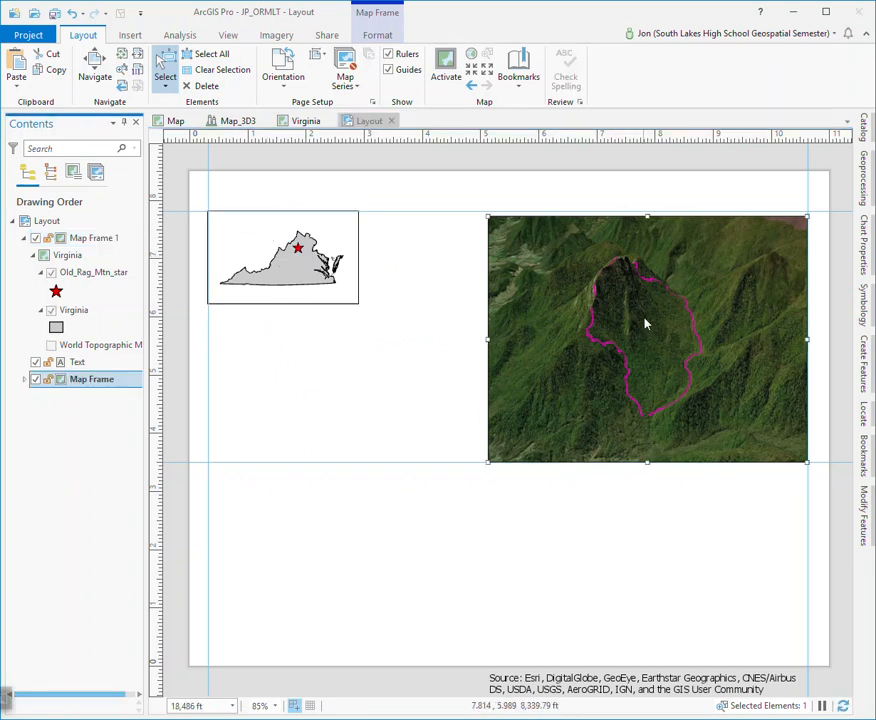
pyautogui.moveTo(648, 217); pyautogui.dragTo(648, 211)
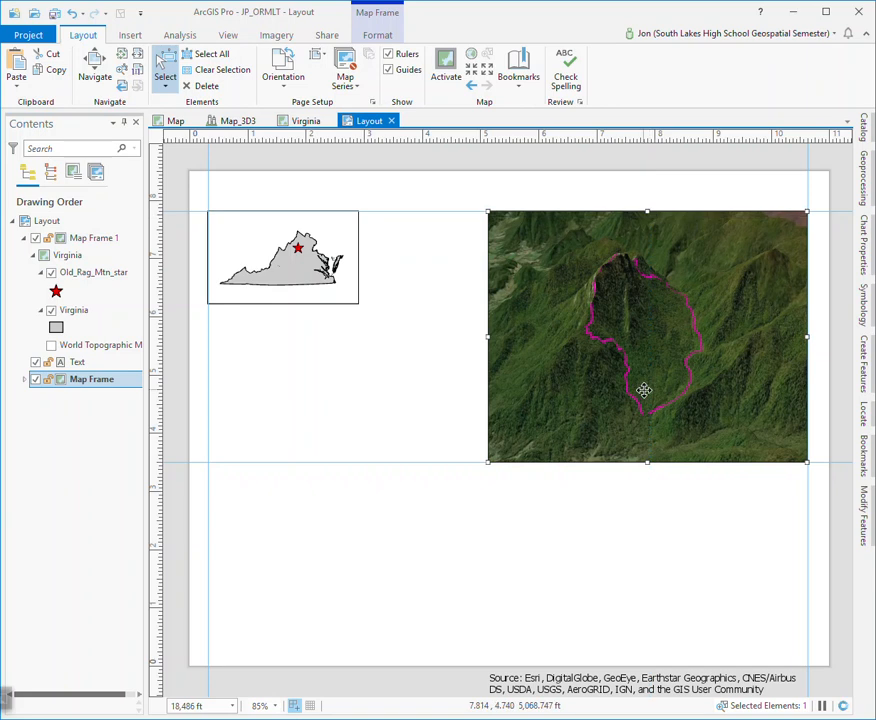
pyautogui.click(418, 389)
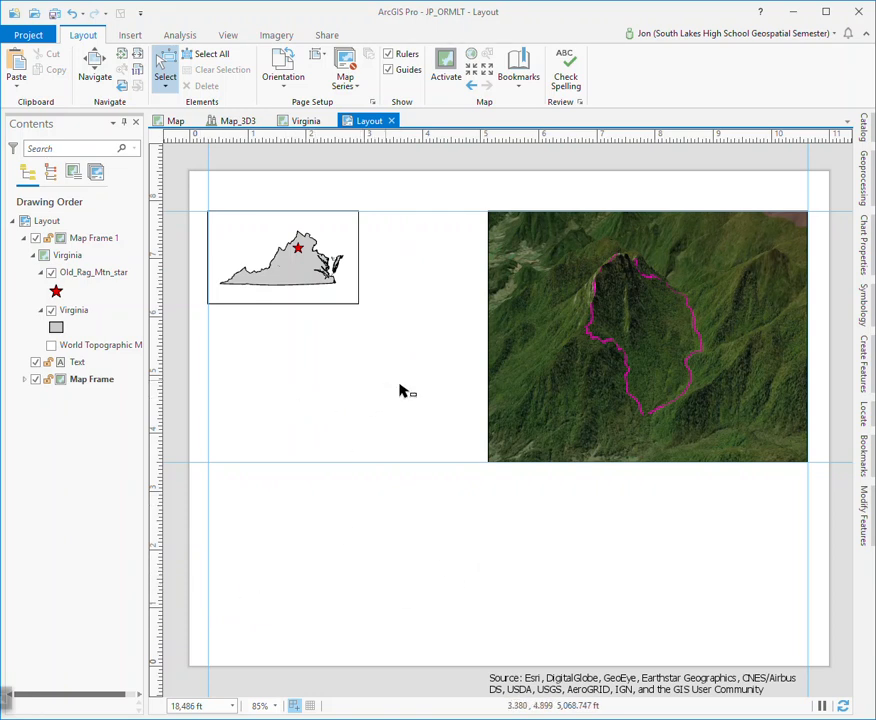
# Step: Insert the picture Old_Rag_Trail_Profile.svg in the empty area below the maps, sized about 6.6 inches wide
pyautogui.click(131, 35)
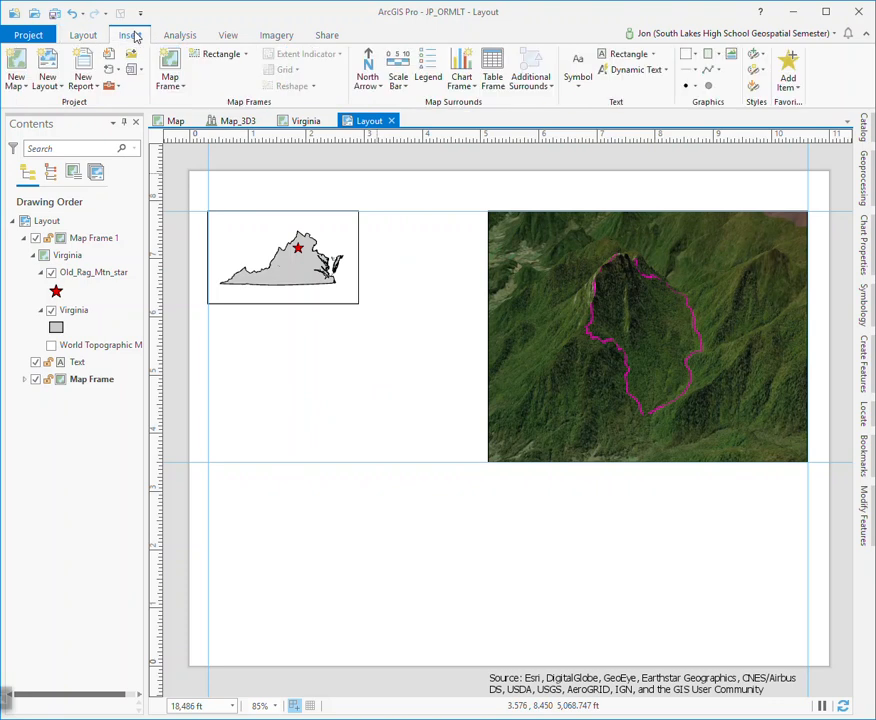
pyautogui.click(732, 57)
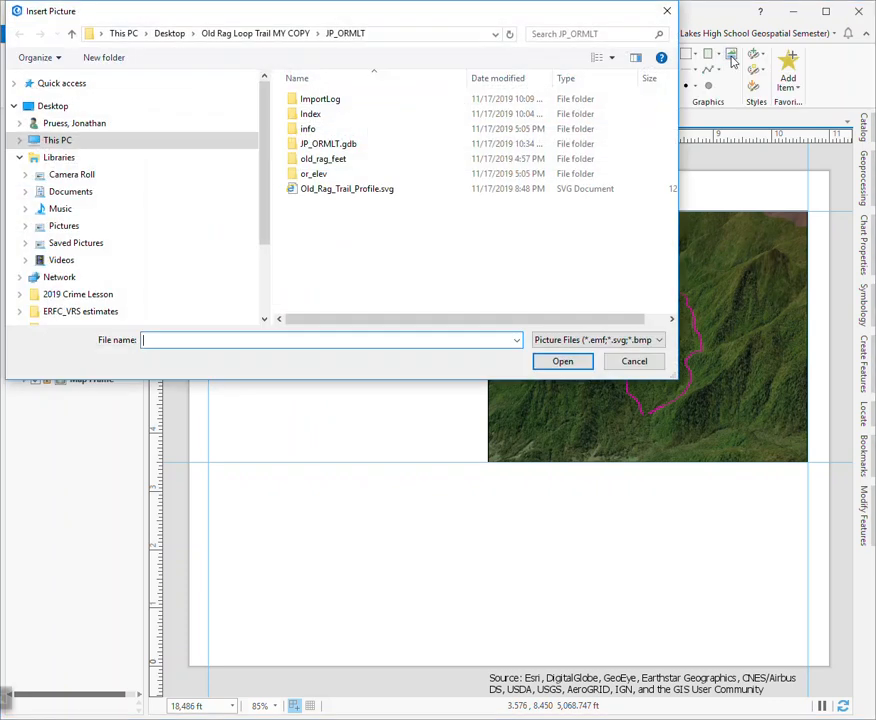
pyautogui.click(339, 193)
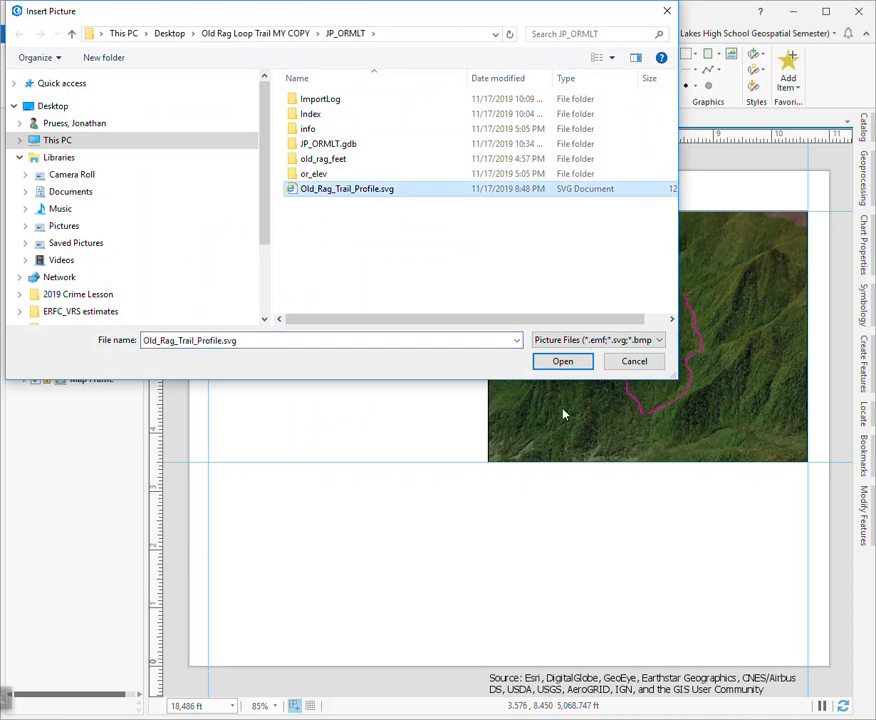
pyautogui.click(563, 362)
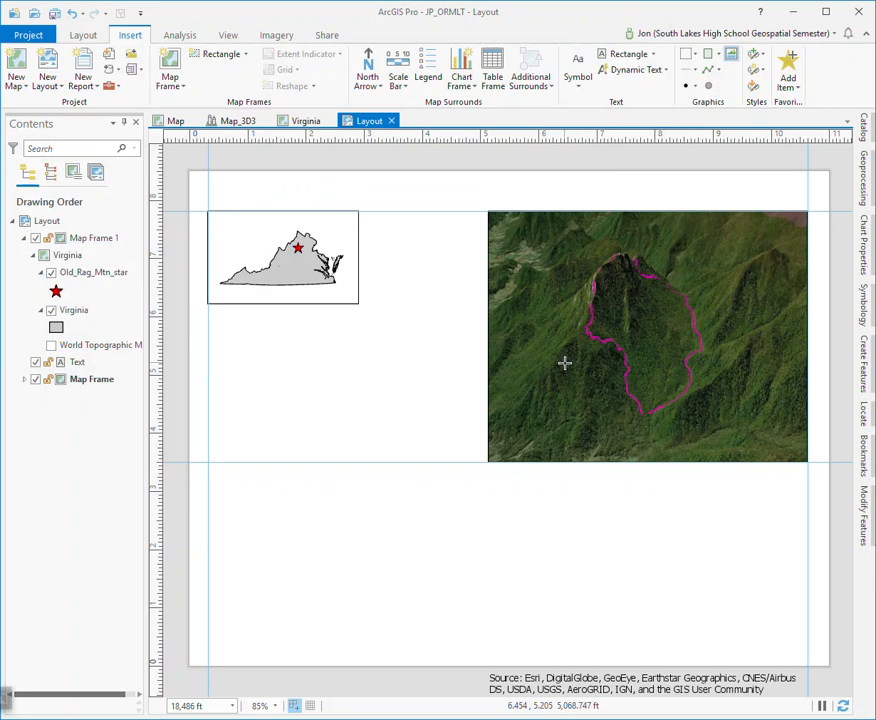
pyautogui.moveTo(297, 504); pyautogui.dragTo(718, 620)
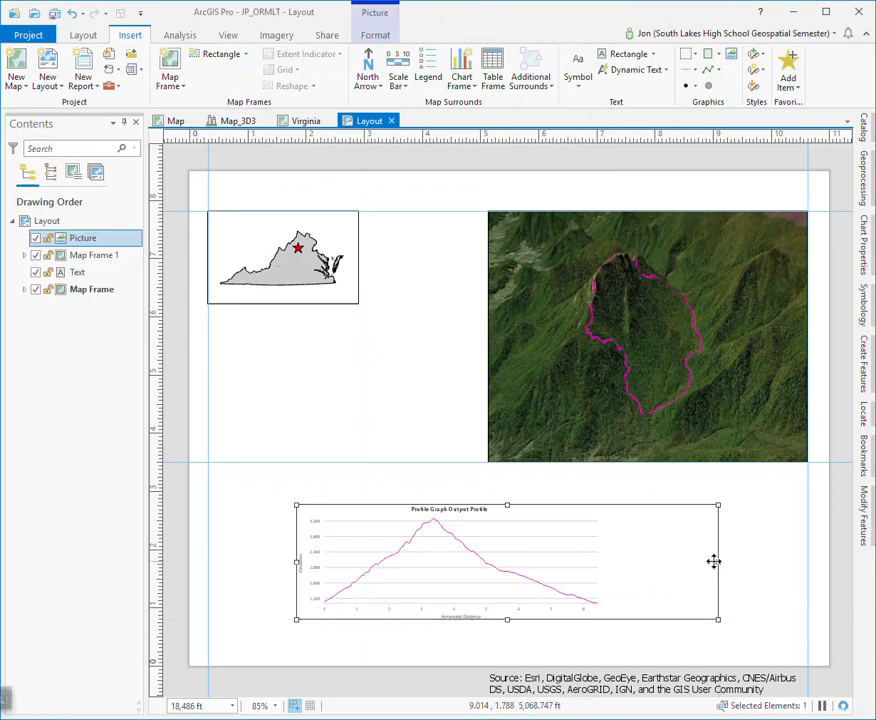
pyautogui.moveTo(718, 562); pyautogui.dragTo(683, 563)
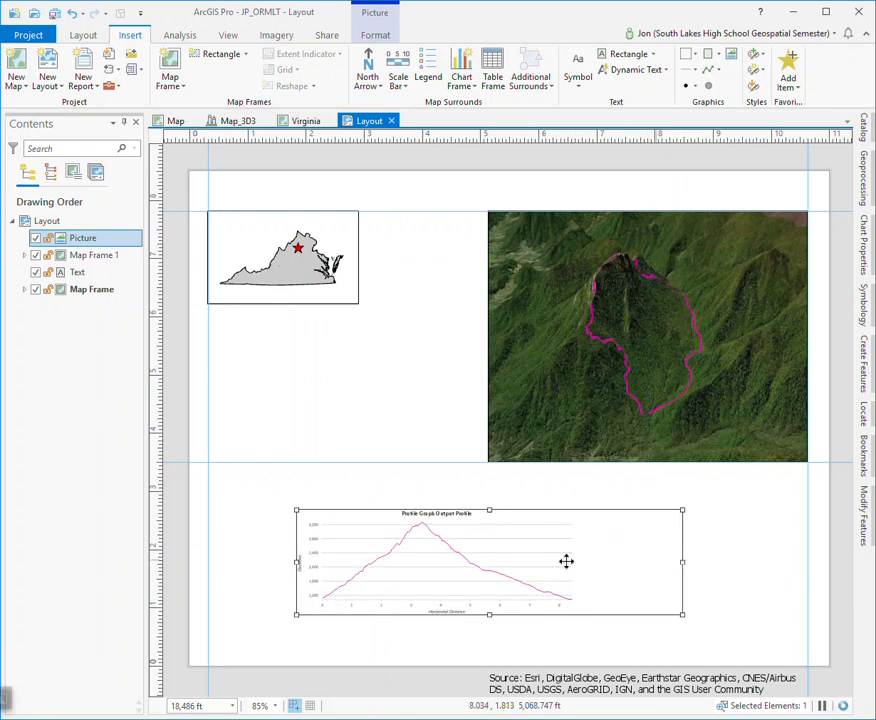
# Step: Set the trail profile picture's border symbol to No color in its display properties
pyautogui.rightClick(499, 563)
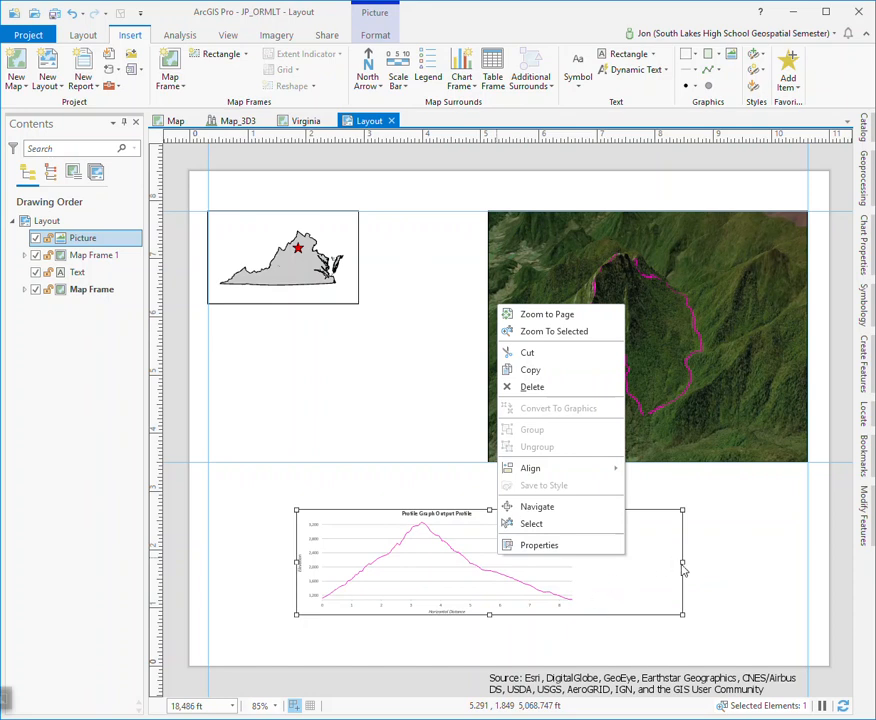
pyautogui.click(651, 648)
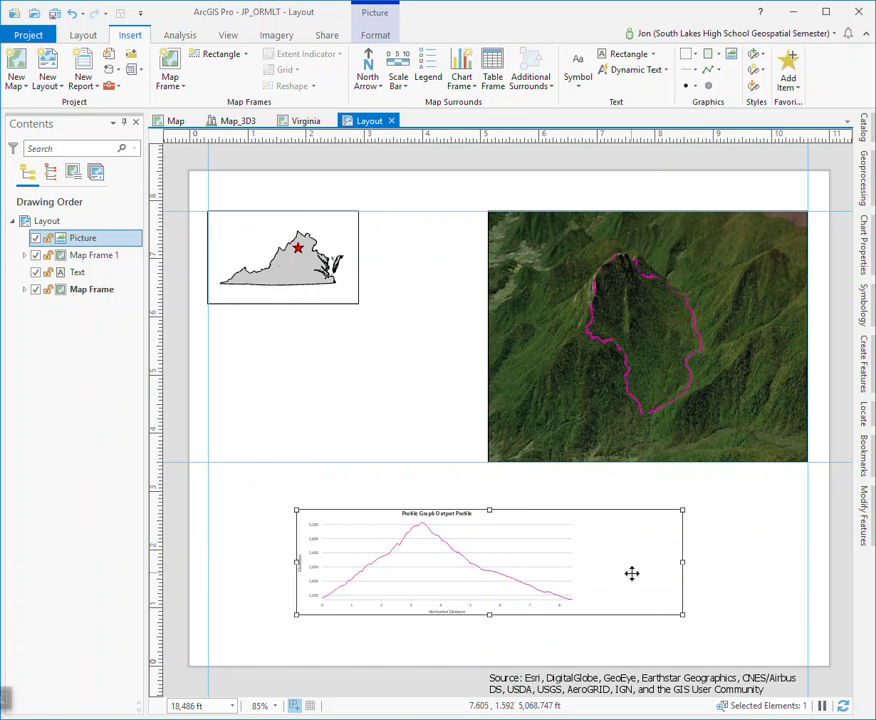
pyautogui.rightClick(644, 614)
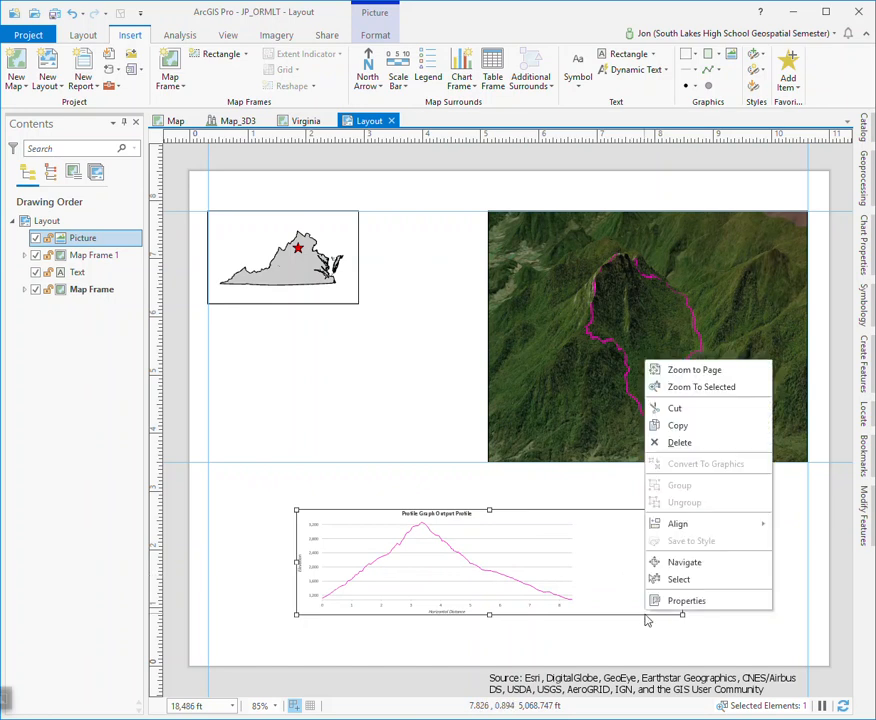
pyautogui.click(685, 601)
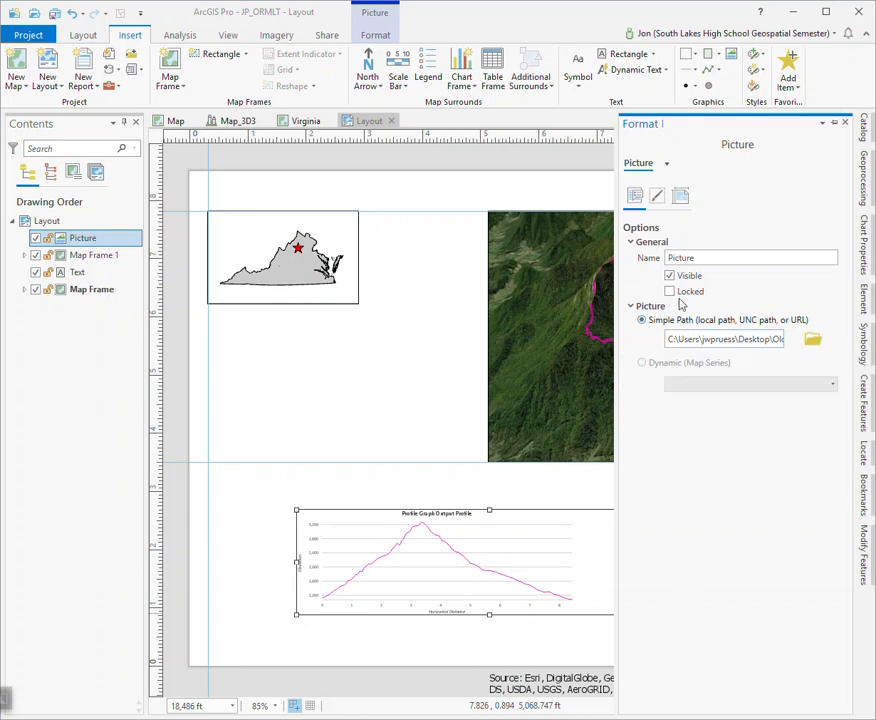
pyautogui.click(657, 198)
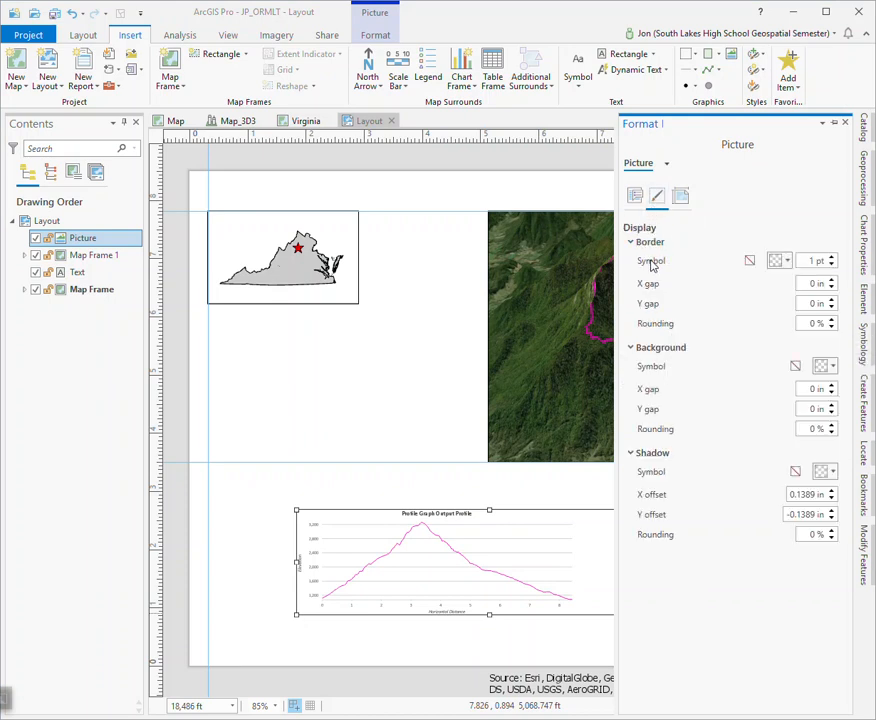
pyautogui.click(788, 262)
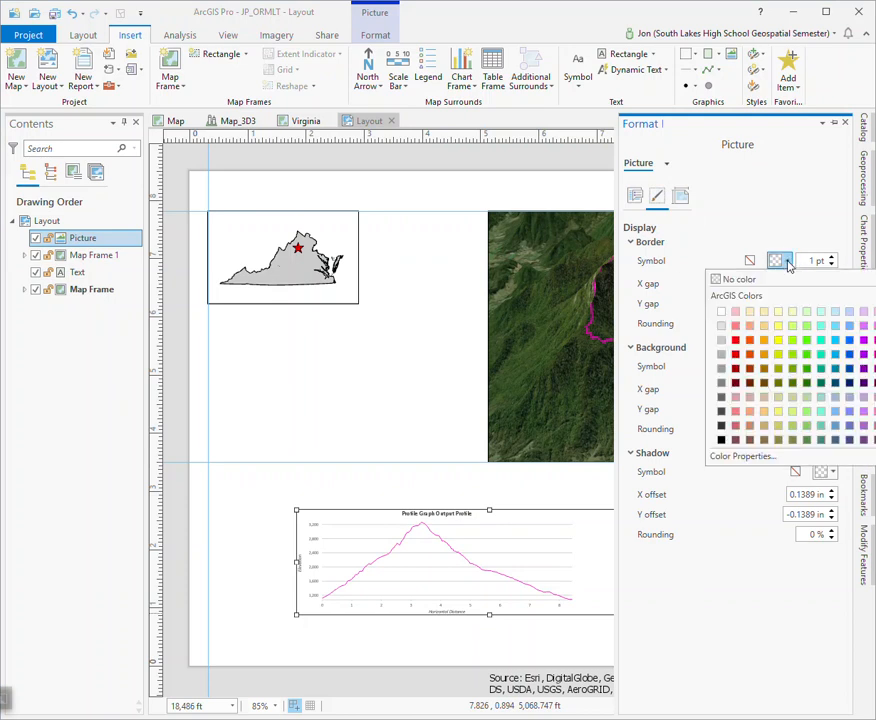
pyautogui.click(737, 281)
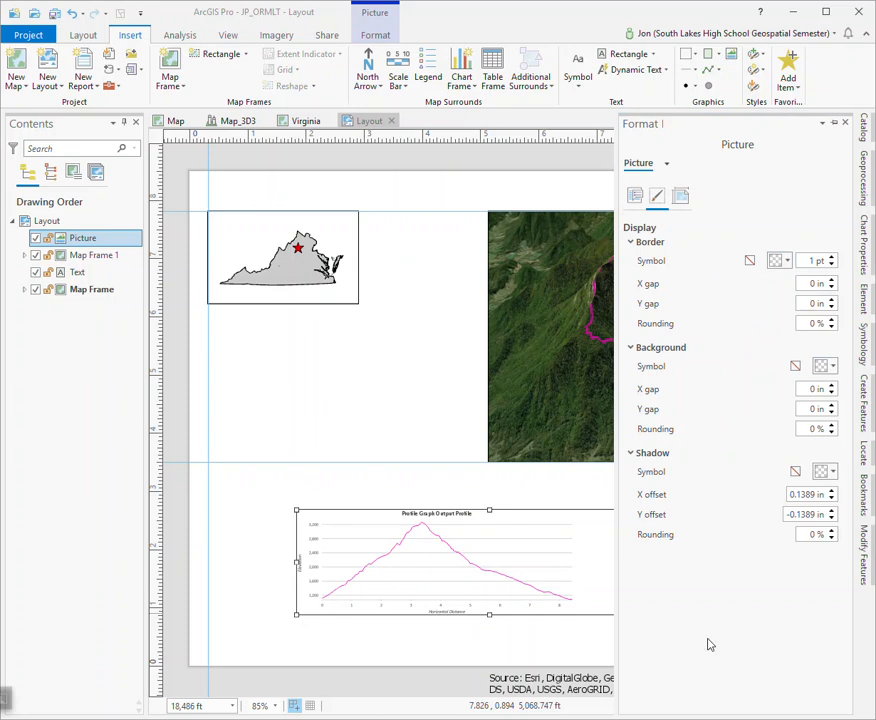
pyautogui.click(547, 692)
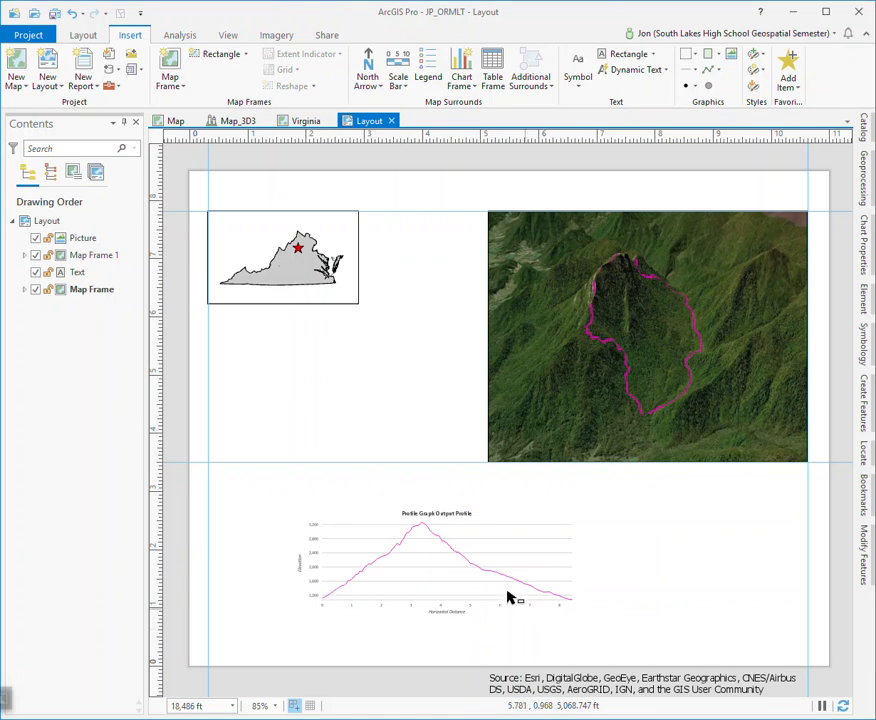
# Step: Move the trail profile picture to just below the 3D map frame, roughly centered under it
pyautogui.click(549, 573)
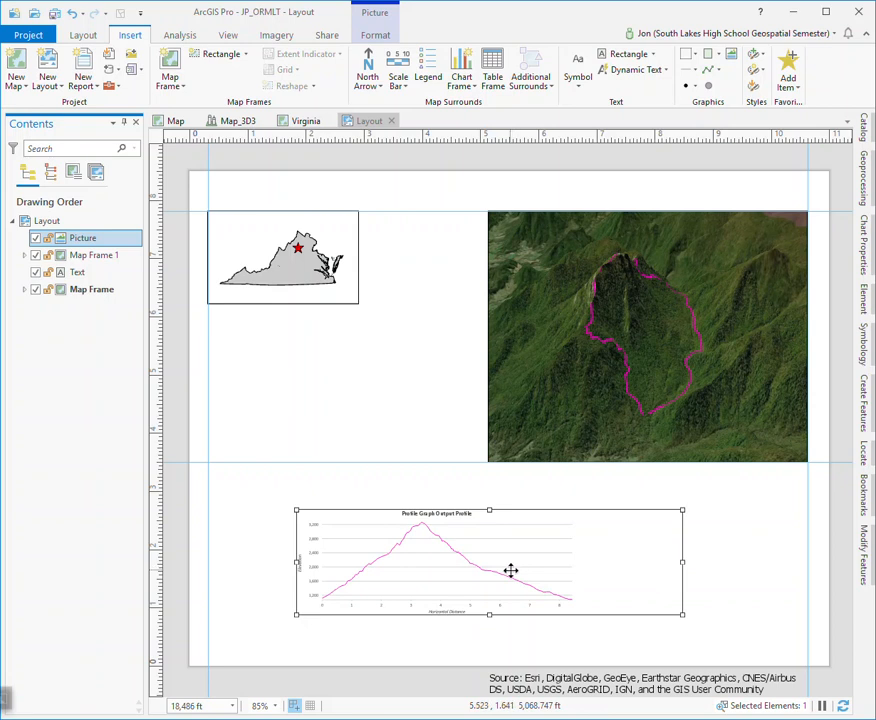
pyautogui.moveTo(510, 570); pyautogui.dragTo(725, 535)
pyautogui.click(725, 628)
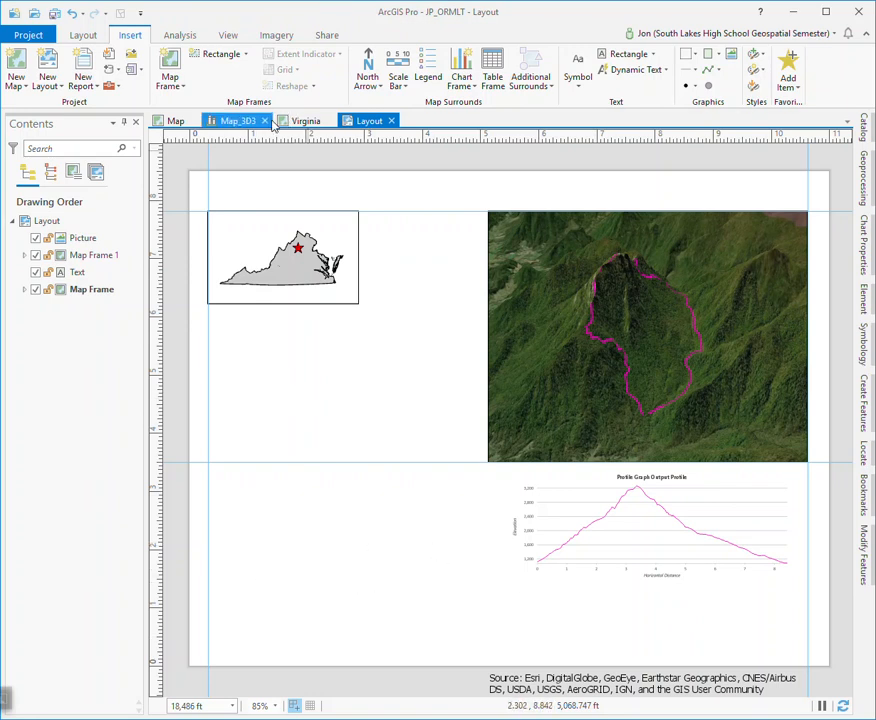
# Step: Add a map frame of Map at its 1:25,166 extent in the page's lower-left area, snapping its upper-left corner to the guides
pyautogui.click(174, 121)
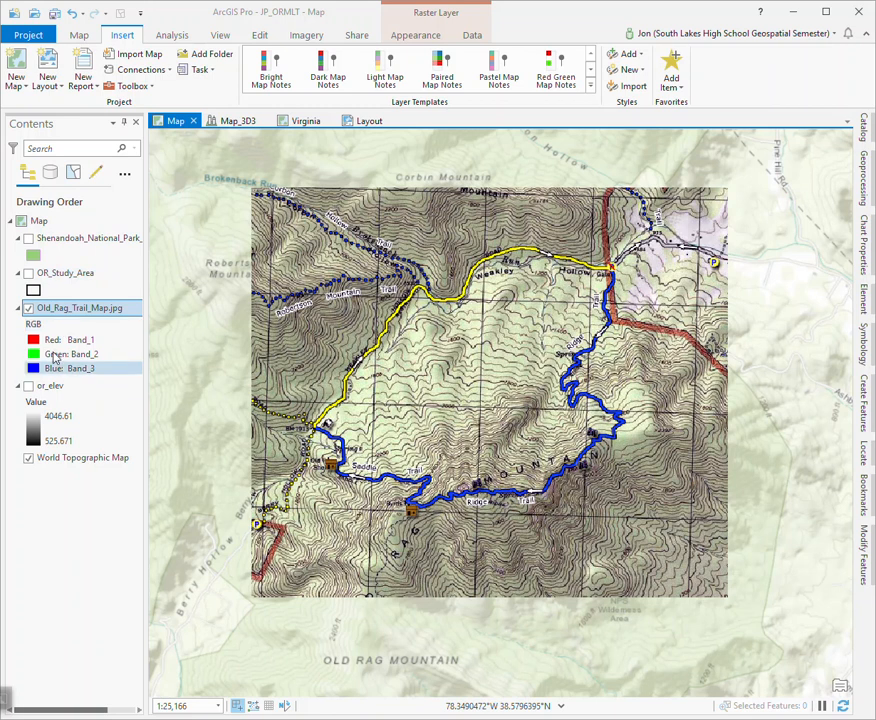
pyautogui.click(368, 121)
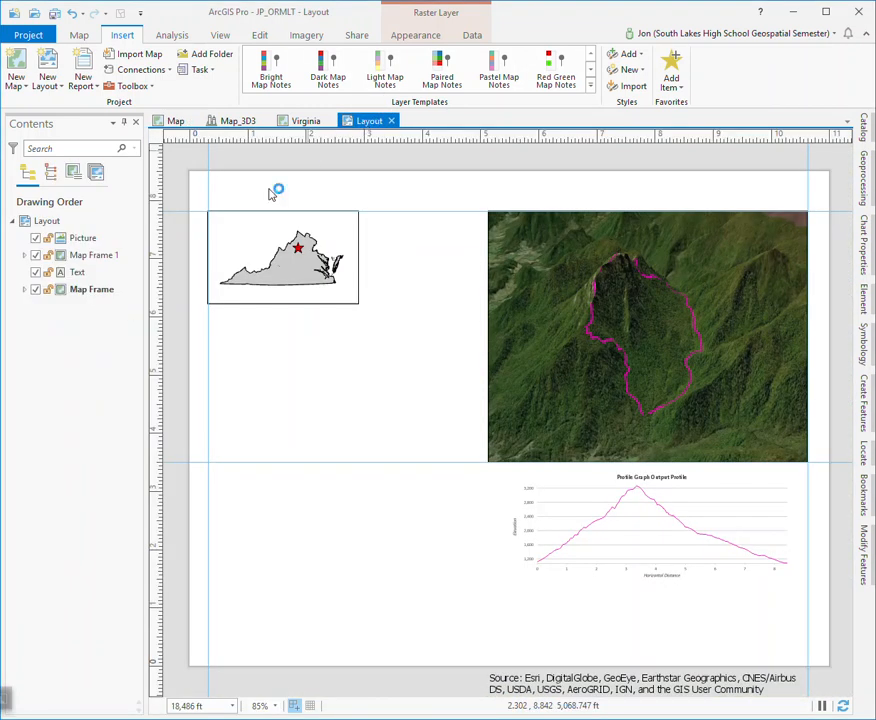
pyautogui.click(182, 87)
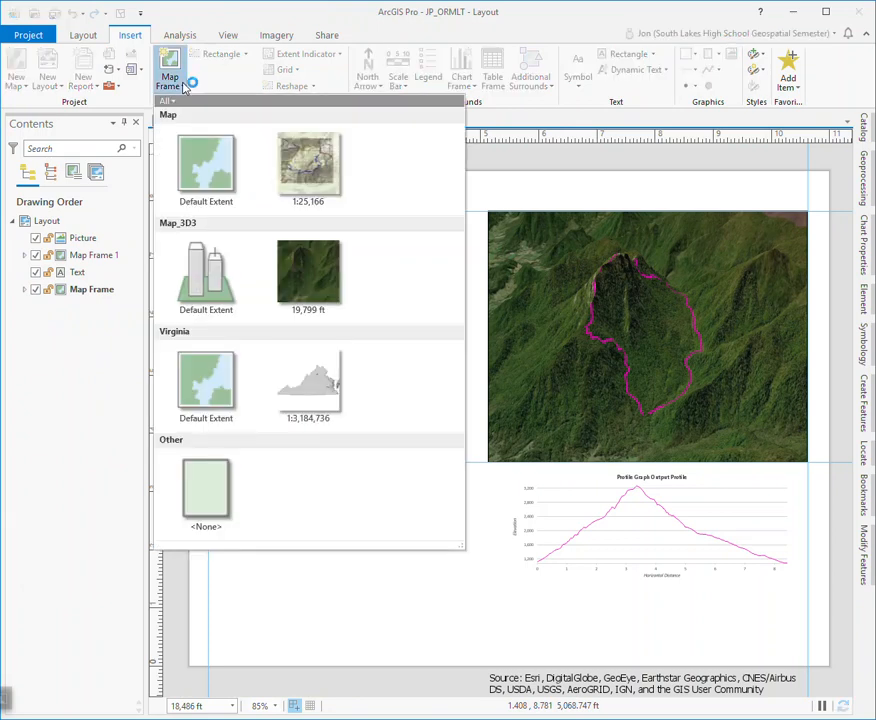
pyautogui.click(298, 163)
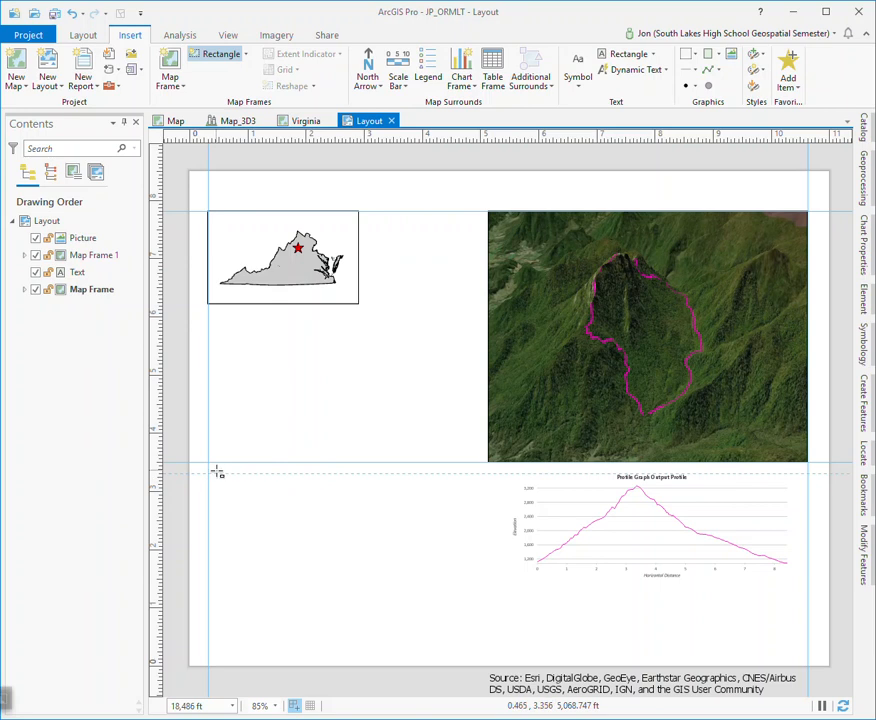
pyautogui.moveTo(214, 470); pyautogui.dragTo(477, 659)
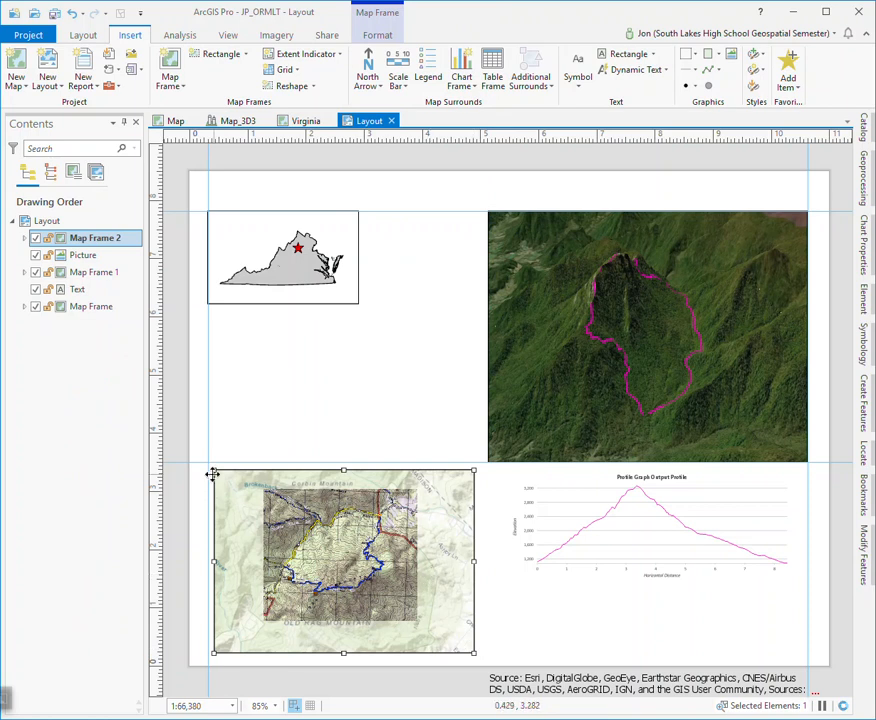
pyautogui.moveTo(212, 470)
pyautogui.mouseDown()
pyautogui.moveTo(201, 466)
pyautogui.moveTo(209, 464)
pyautogui.mouseUp()
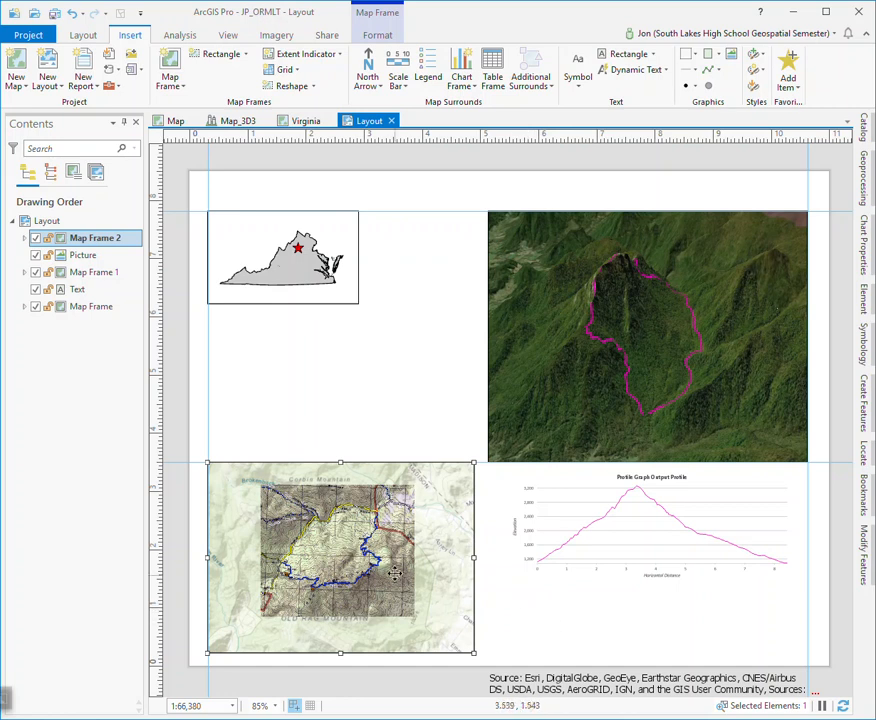
# Step: Activate the new trail map frame and set its map to 1:42,483, panned so the whole trail loop lies inside the frame
pyautogui.rightClick(438, 553)
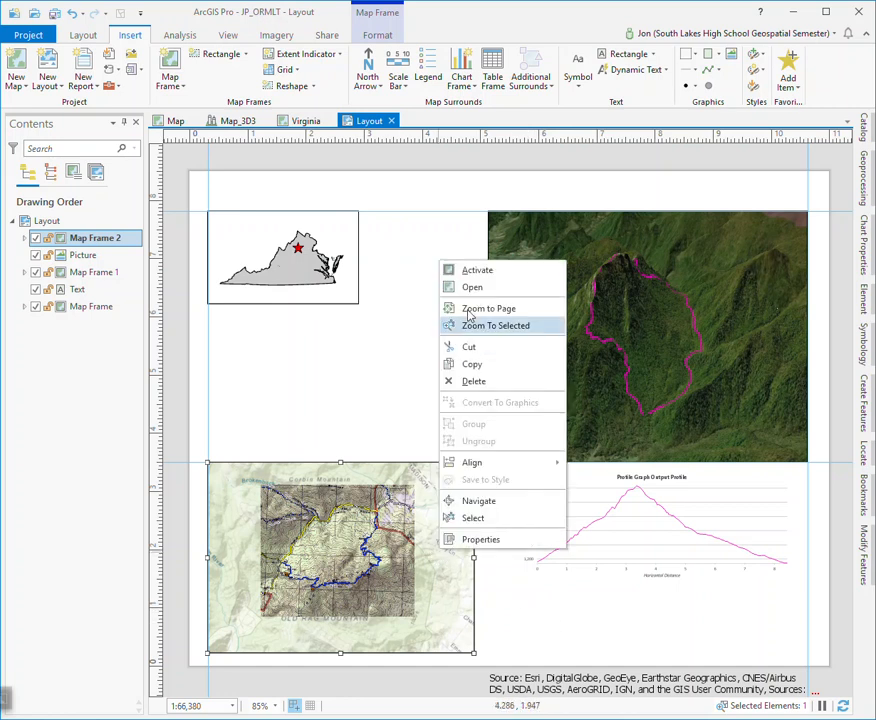
pyautogui.click(462, 273)
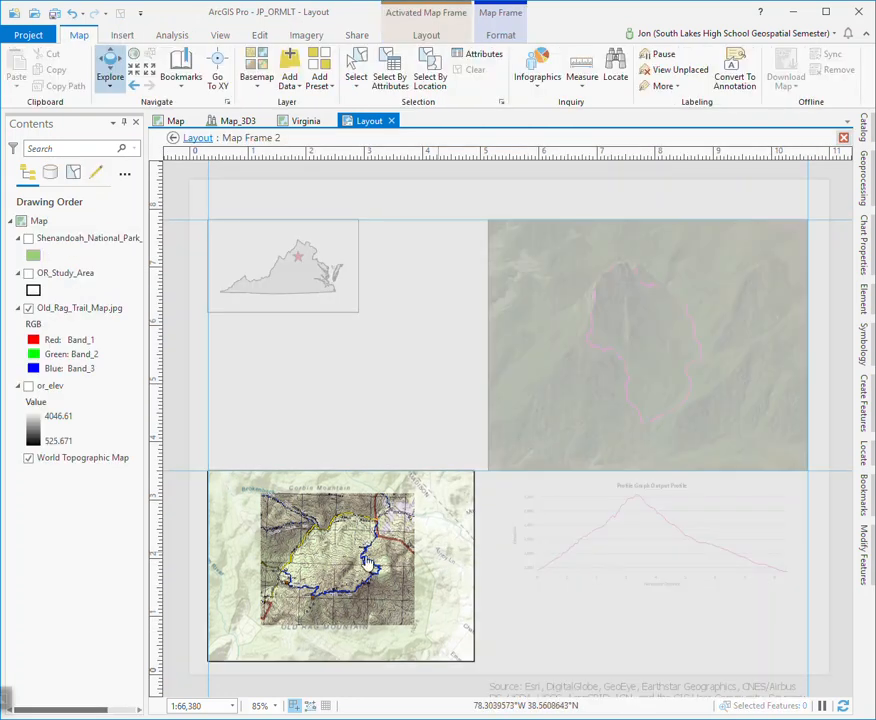
pyautogui.scroll(2, 367, 563)
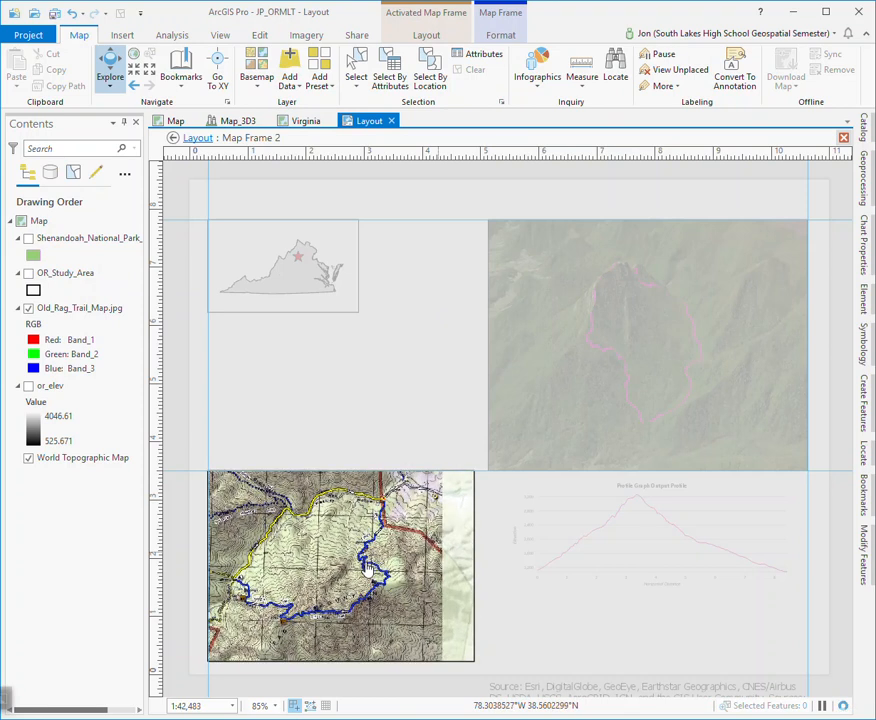
pyautogui.moveTo(355, 570); pyautogui.dragTo(368, 566)
pyautogui.scroll(1, 370, 571)
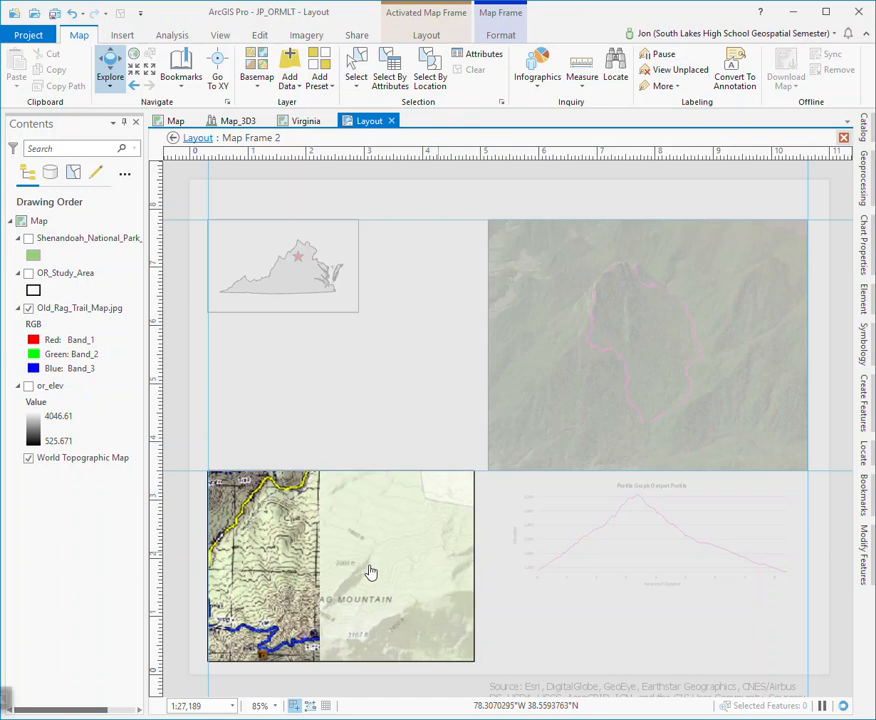
pyautogui.scroll(-1, 370, 571)
pyautogui.moveTo(355, 572); pyautogui.dragTo(363, 575)
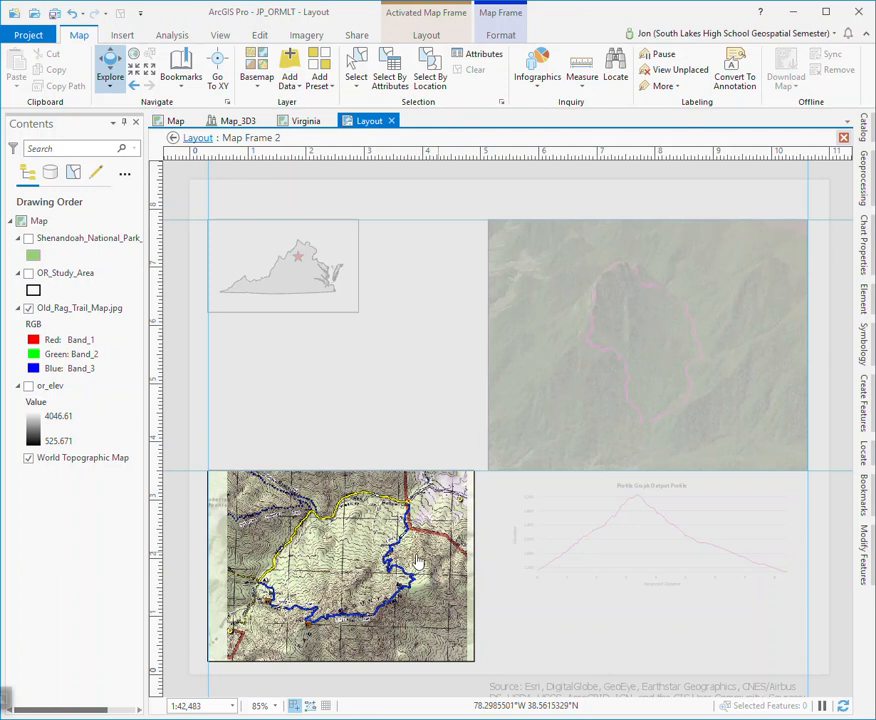
# Step: Zoom the activated trail map in to 1:27,189 so the trail loop fills more of the frame
pyautogui.scroll(1, 418, 566)
pyautogui.scroll(2, 422, 571)
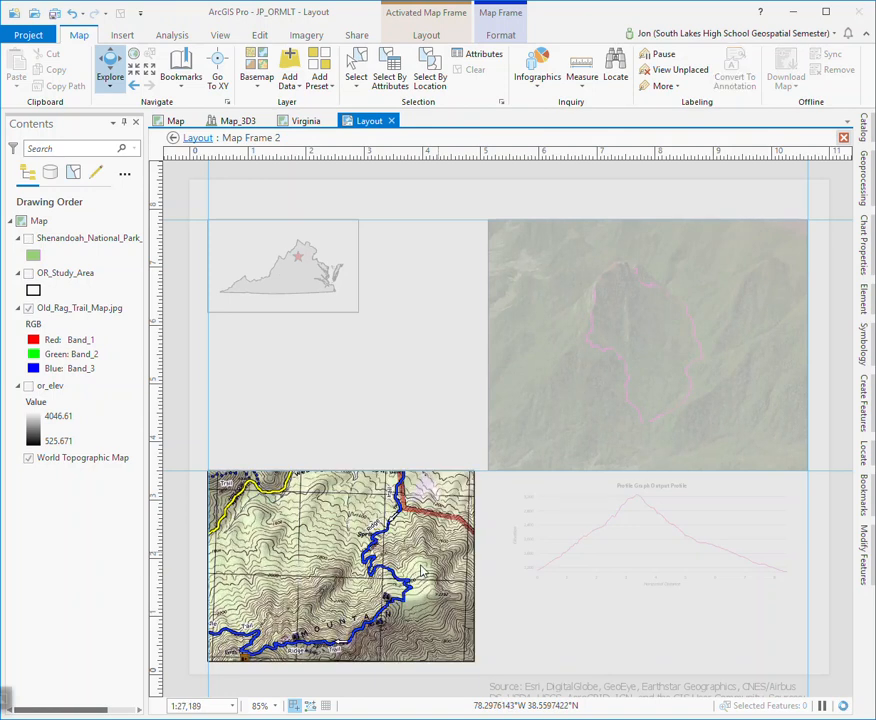
pyautogui.scroll(-1, 422, 571)
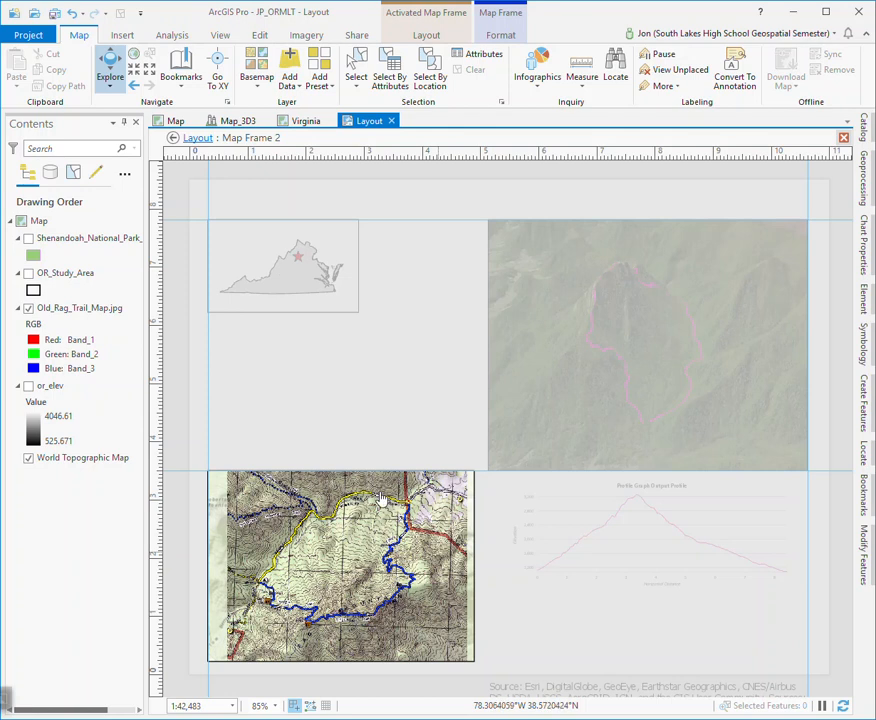
pyautogui.scroll(2, 383, 548)
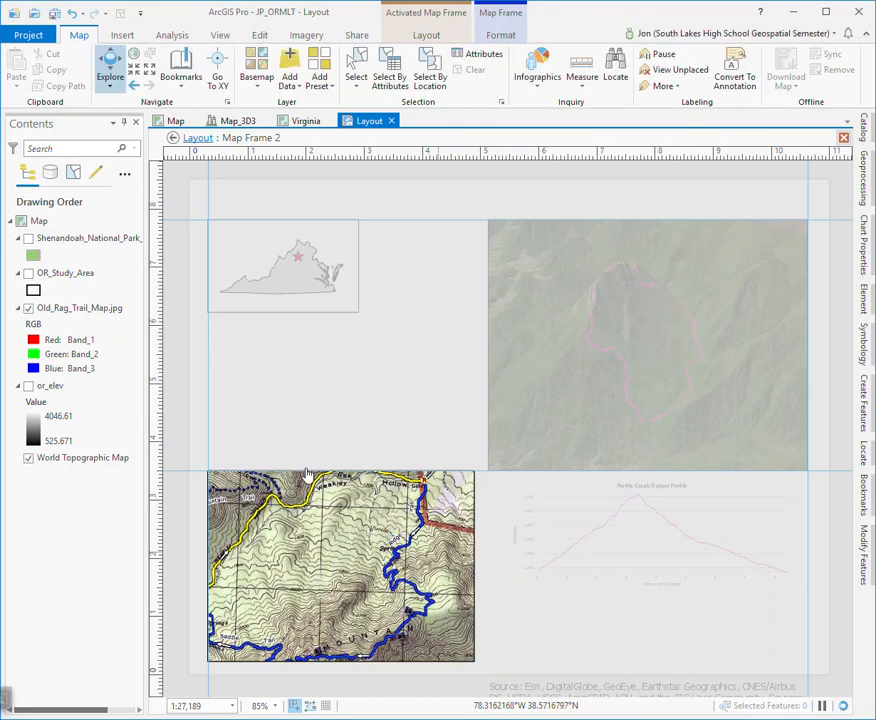
pyautogui.click(467, 577)
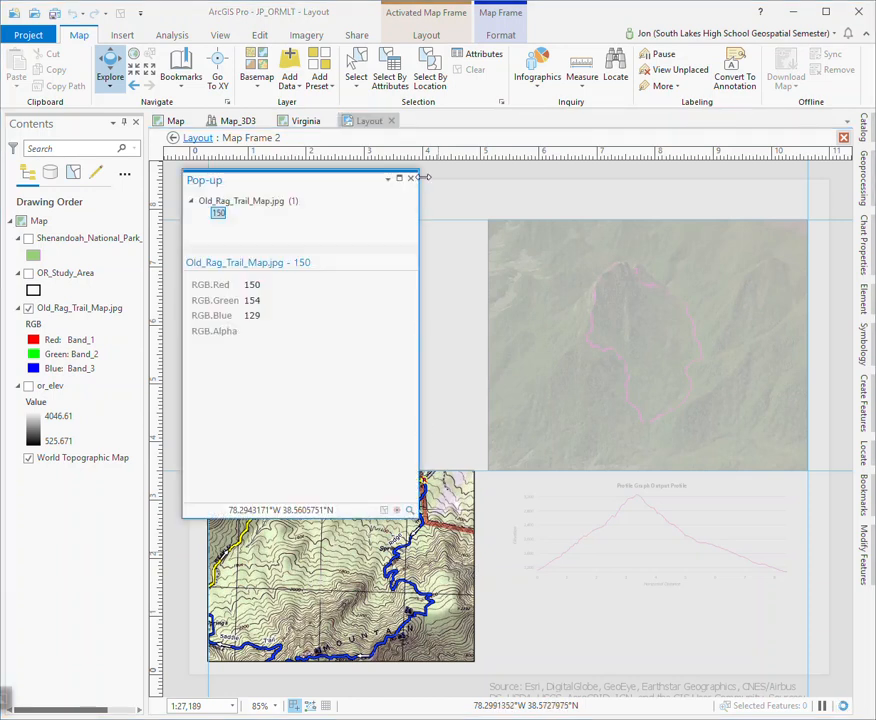
pyautogui.click(409, 179)
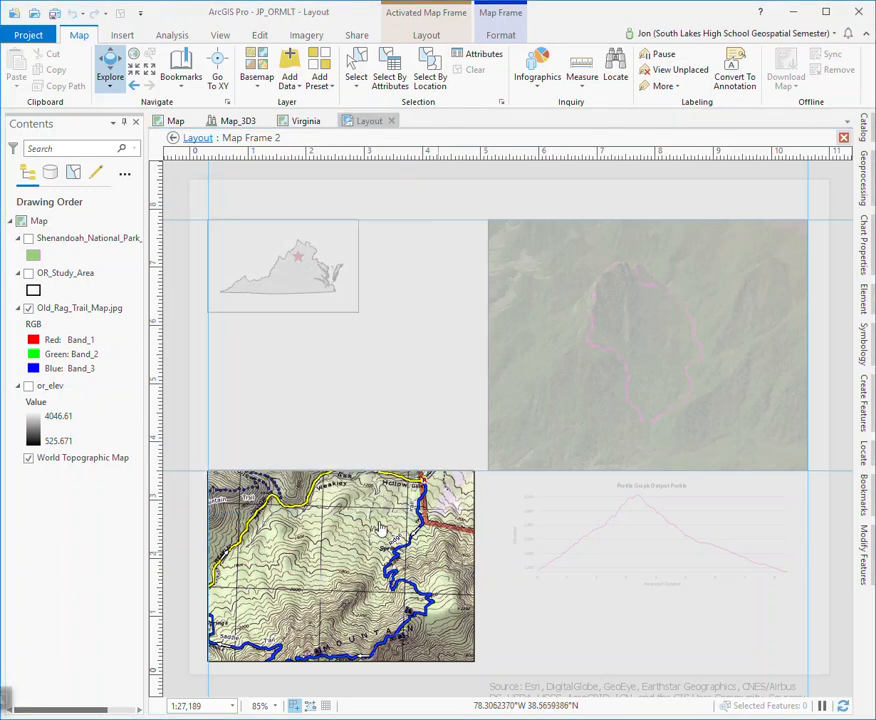
# Step: Close the trail map frame's activation and stretch the frame's upper edge upward to about 4.18 on the page
pyautogui.click(445, 33)
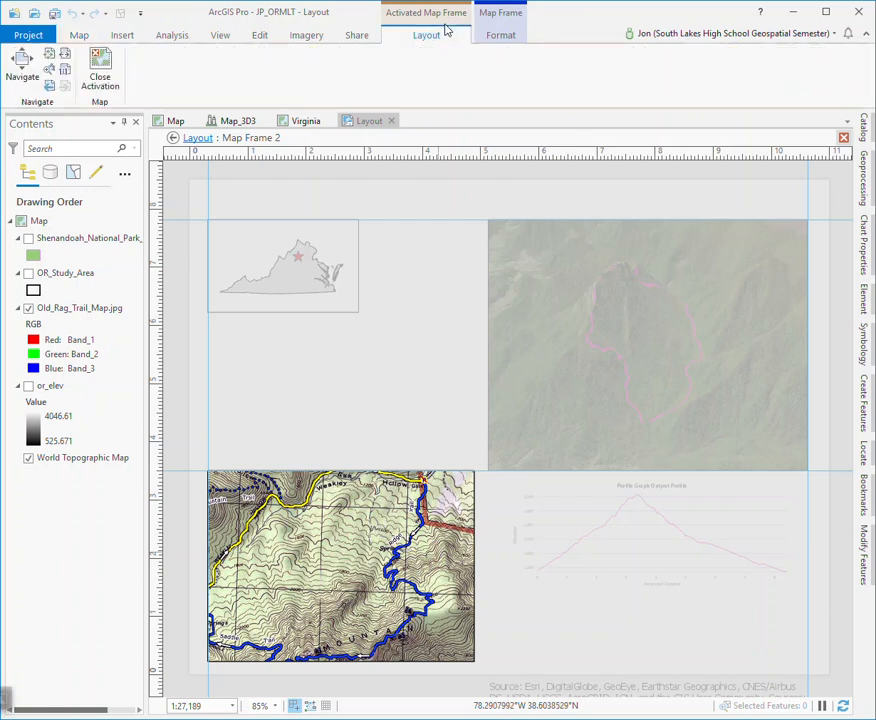
pyautogui.click(100, 63)
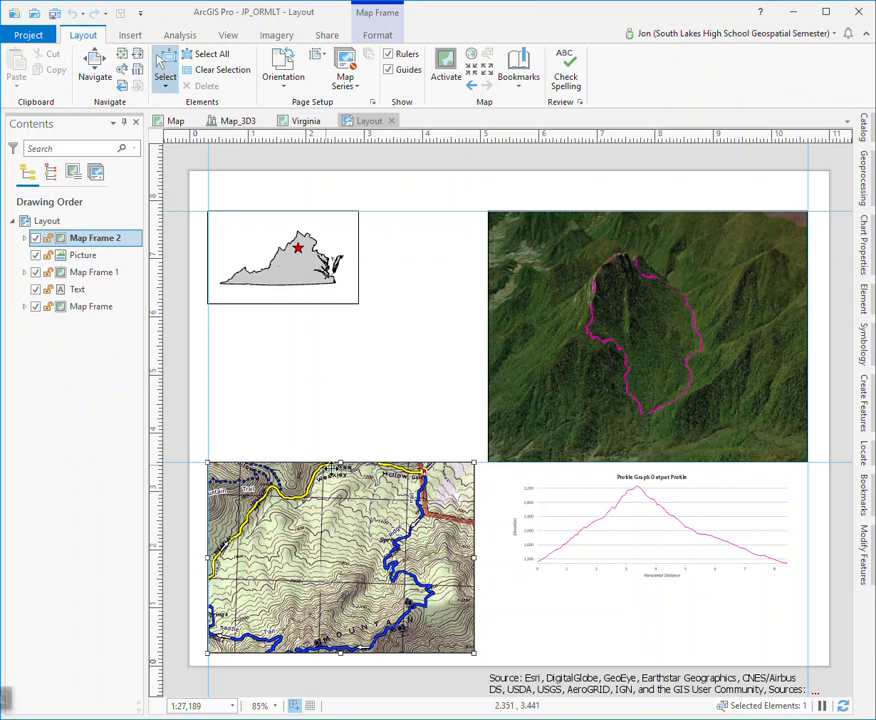
pyautogui.moveTo(341, 463); pyautogui.dragTo(338, 422)
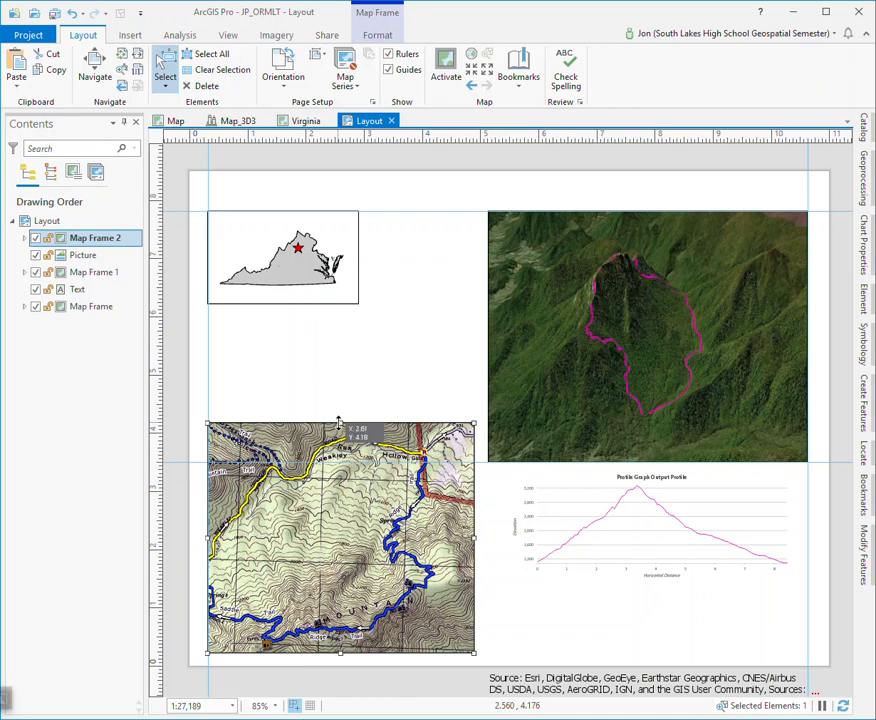
# Step: Reactivate the trail map frame, pan the map so the whole trail loop fits inside, and close the activation
pyautogui.rightClick(360, 500)
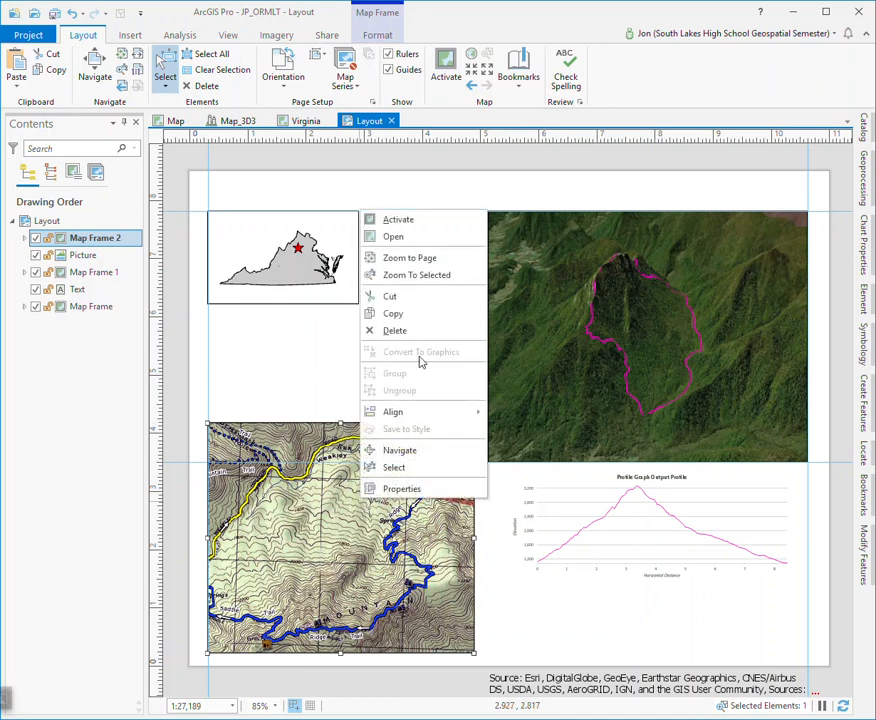
pyautogui.click(403, 221)
pyautogui.moveTo(373, 520); pyautogui.dragTo(399, 513)
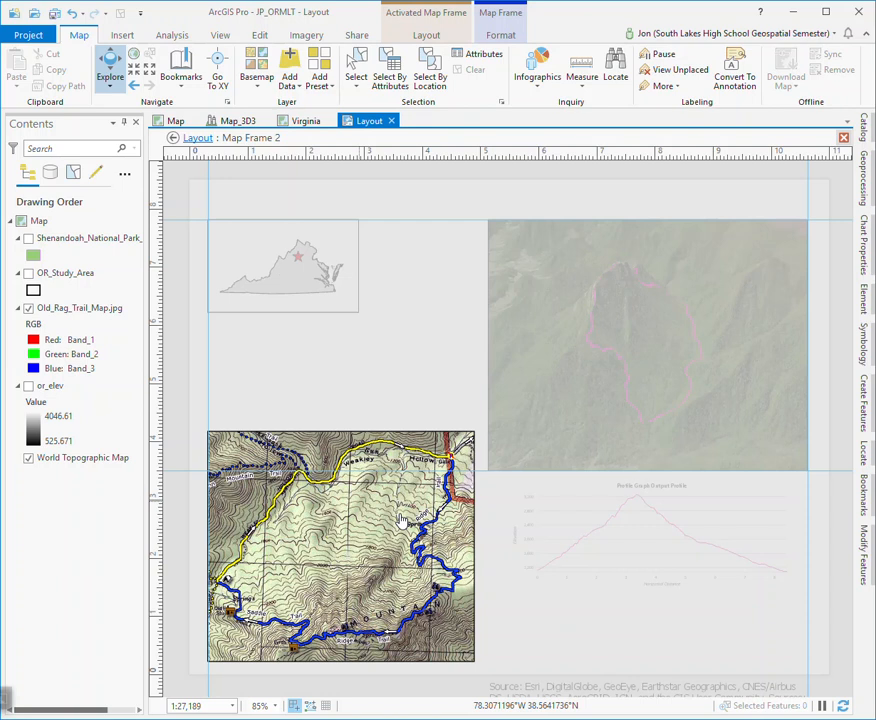
pyautogui.moveTo(399, 515)
pyautogui.mouseDown()
pyautogui.moveTo(401, 524)
pyautogui.moveTo(404, 515)
pyautogui.mouseUp()
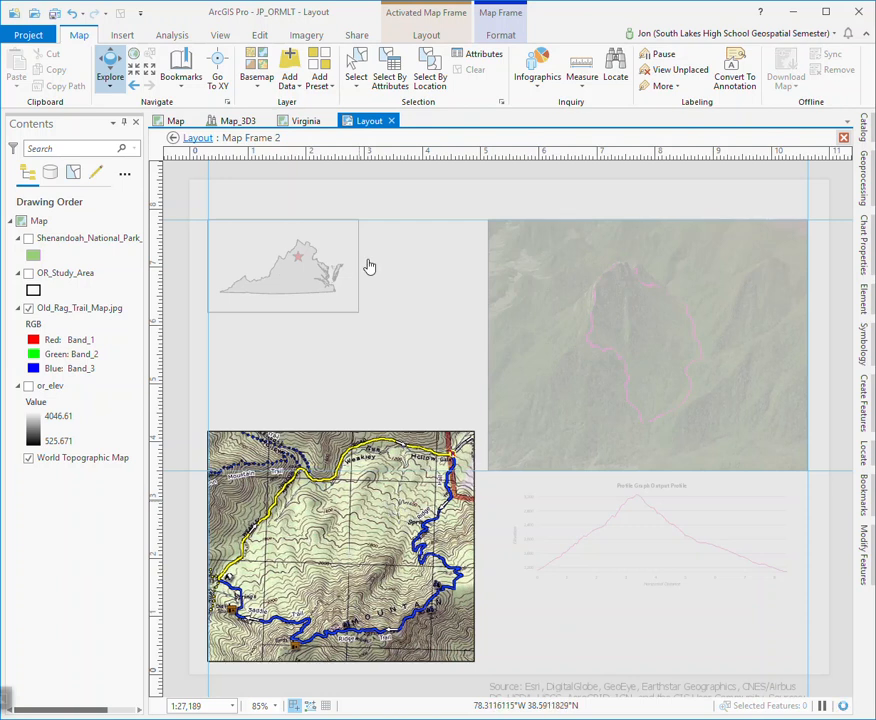
pyautogui.click(422, 28)
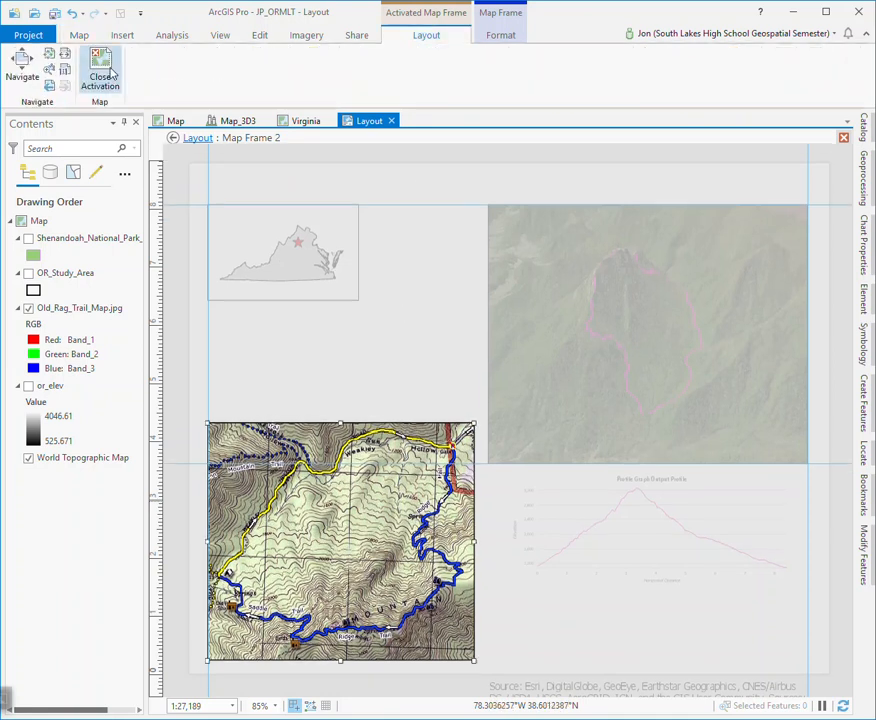
pyautogui.click(96, 72)
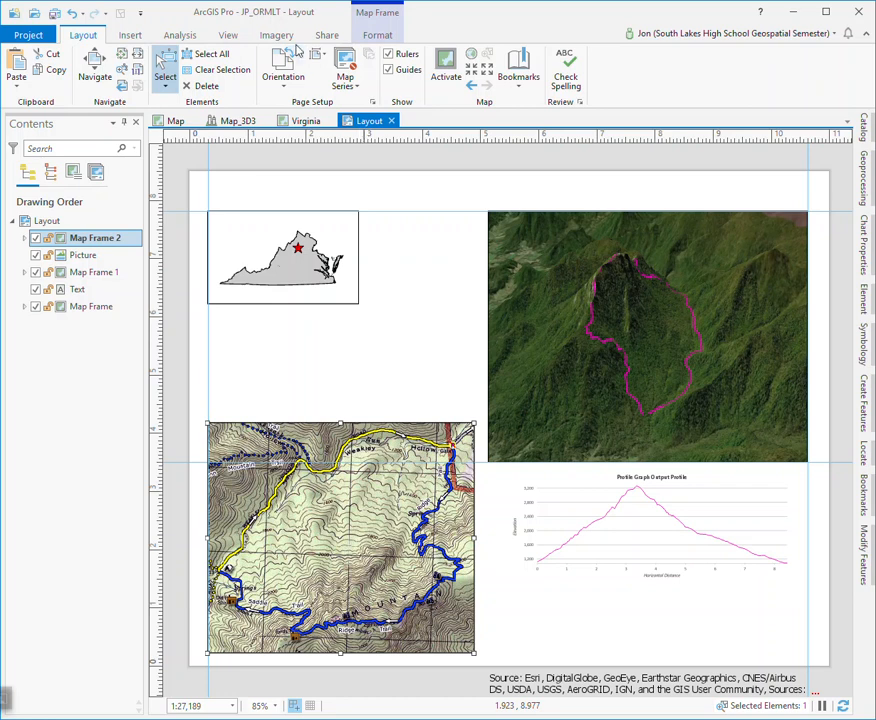
# Step: Insert a legend for the trail map frame below the elevation profile and review the frame's layers it draws from
pyautogui.click(130, 36)
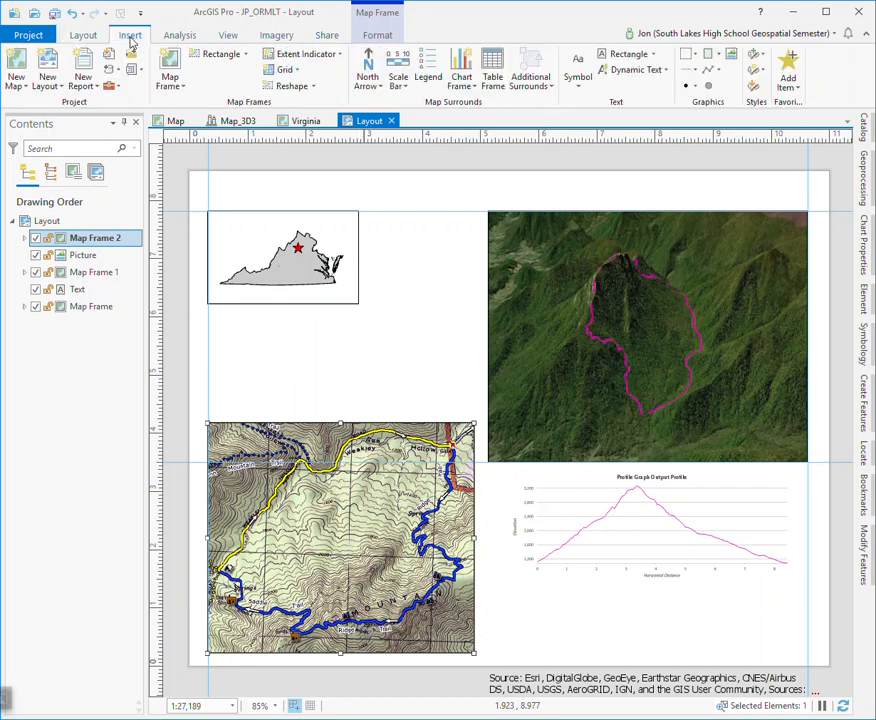
pyautogui.click(427, 80)
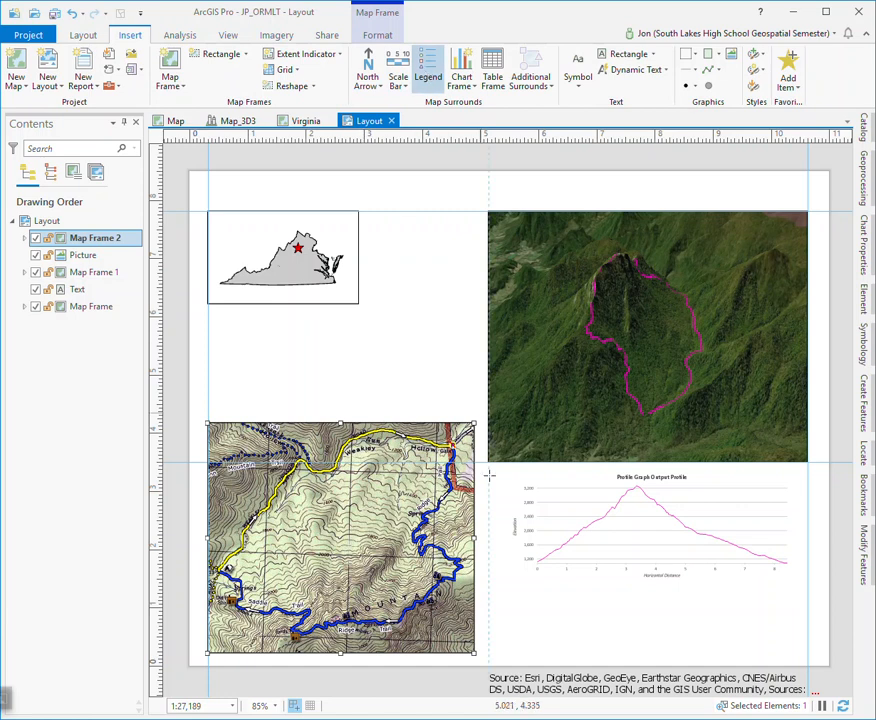
pyautogui.moveTo(489, 578); pyautogui.dragTo(581, 653)
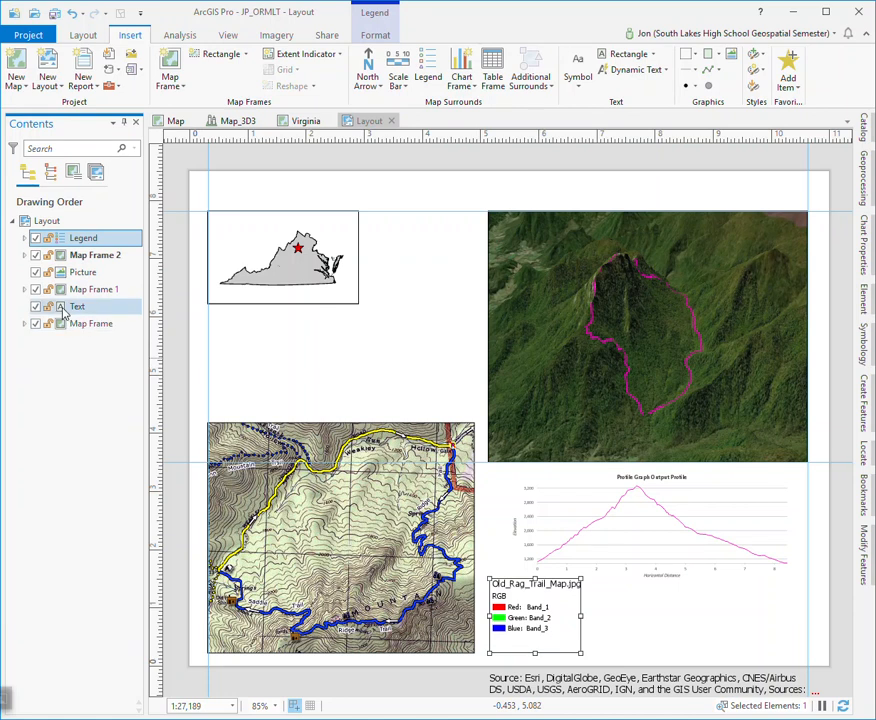
pyautogui.click(25, 256)
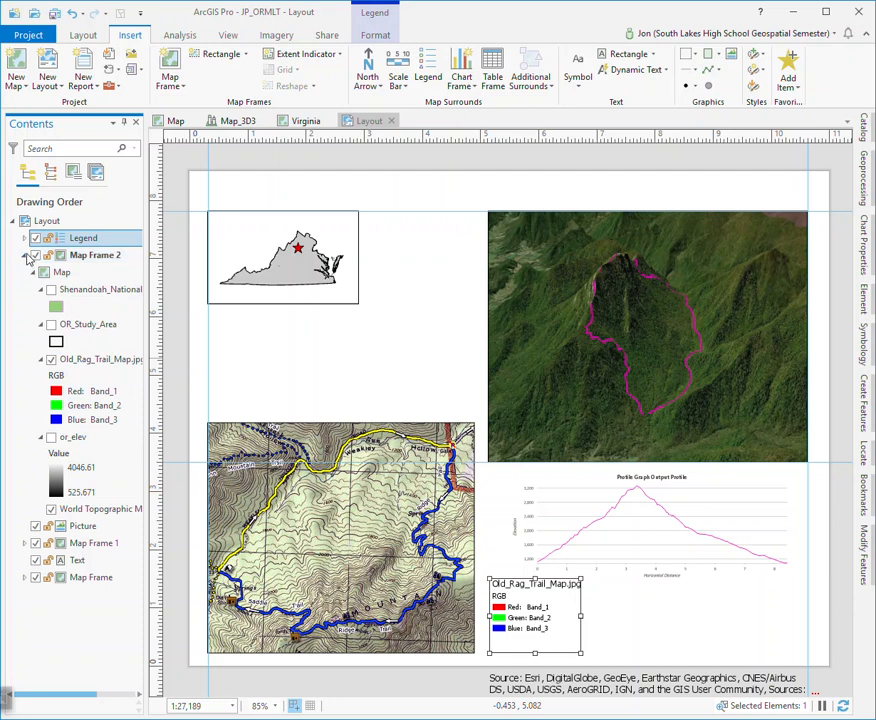
pyautogui.click(25, 255)
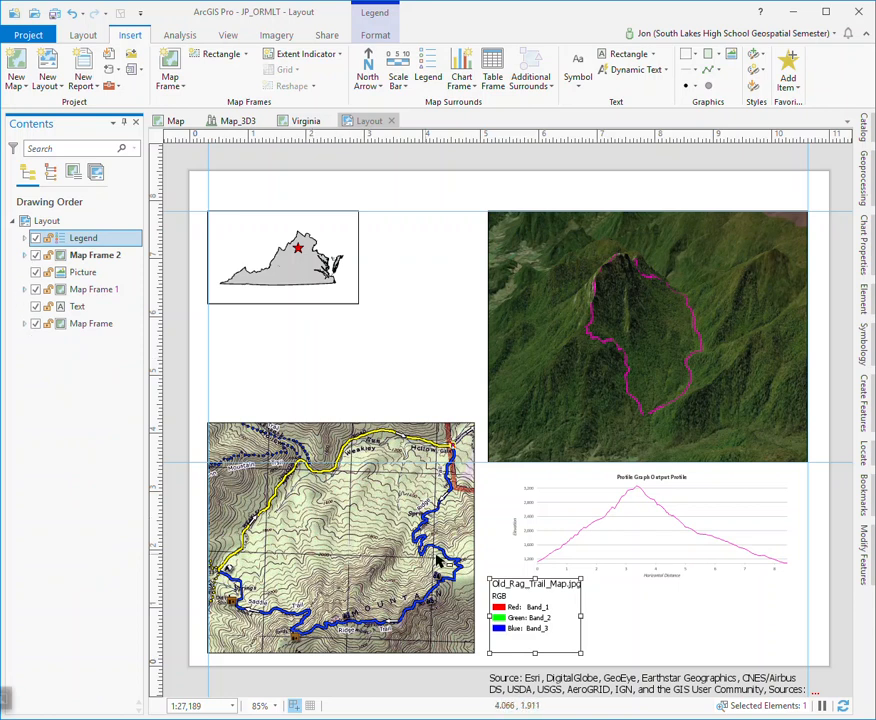
# Step: Delete the legend from the layout and save the project
pyautogui.rightClick(555, 606)
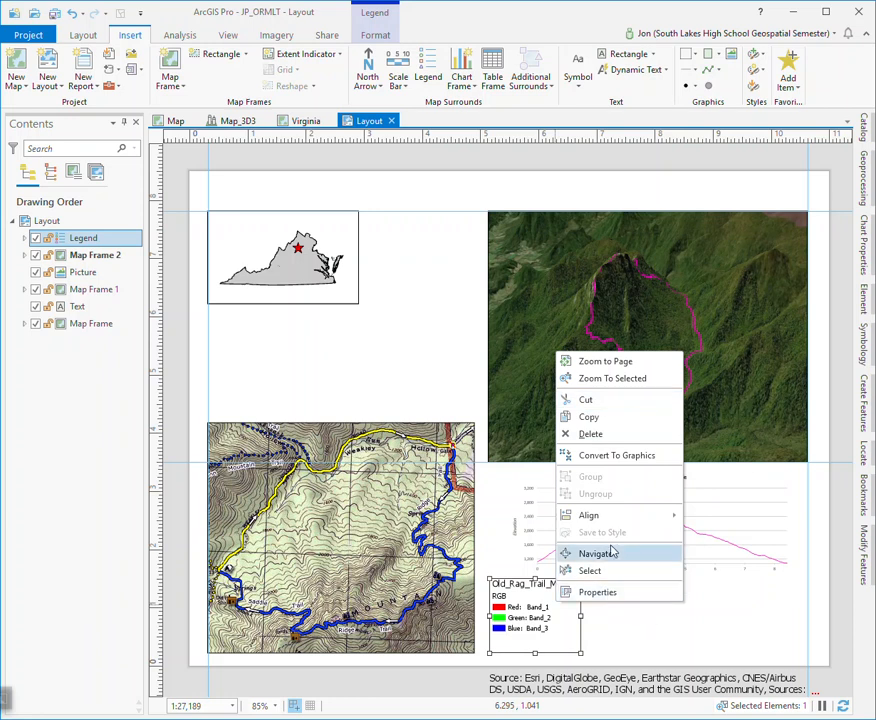
pyautogui.click(593, 435)
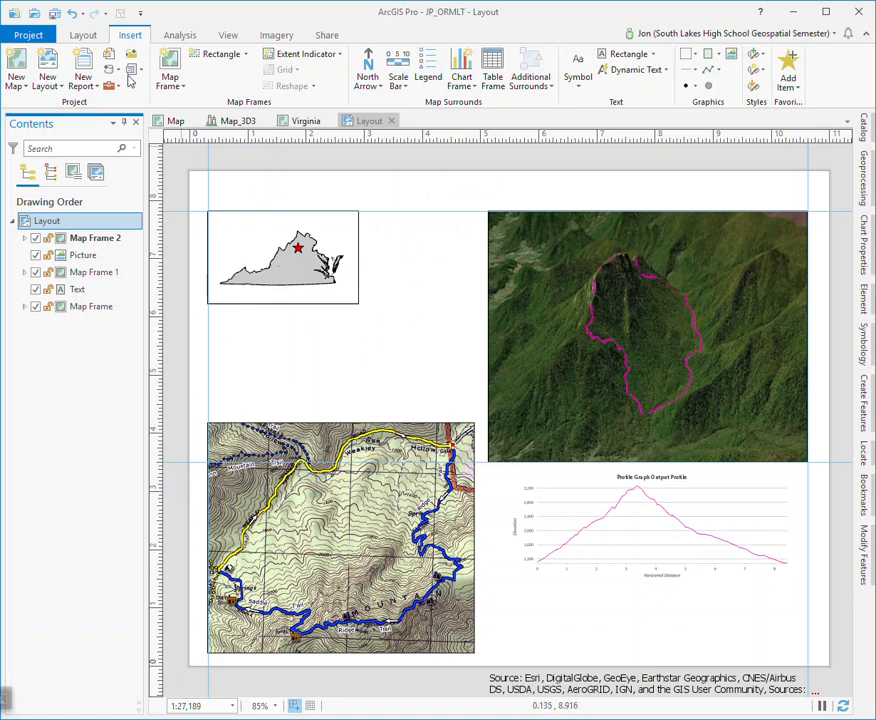
pyautogui.click(55, 14)
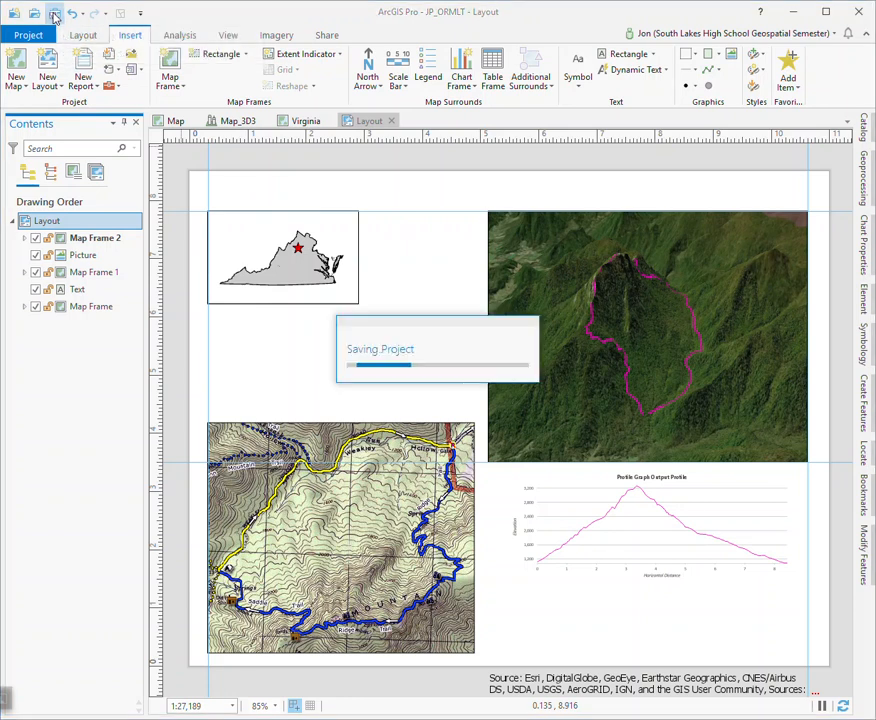